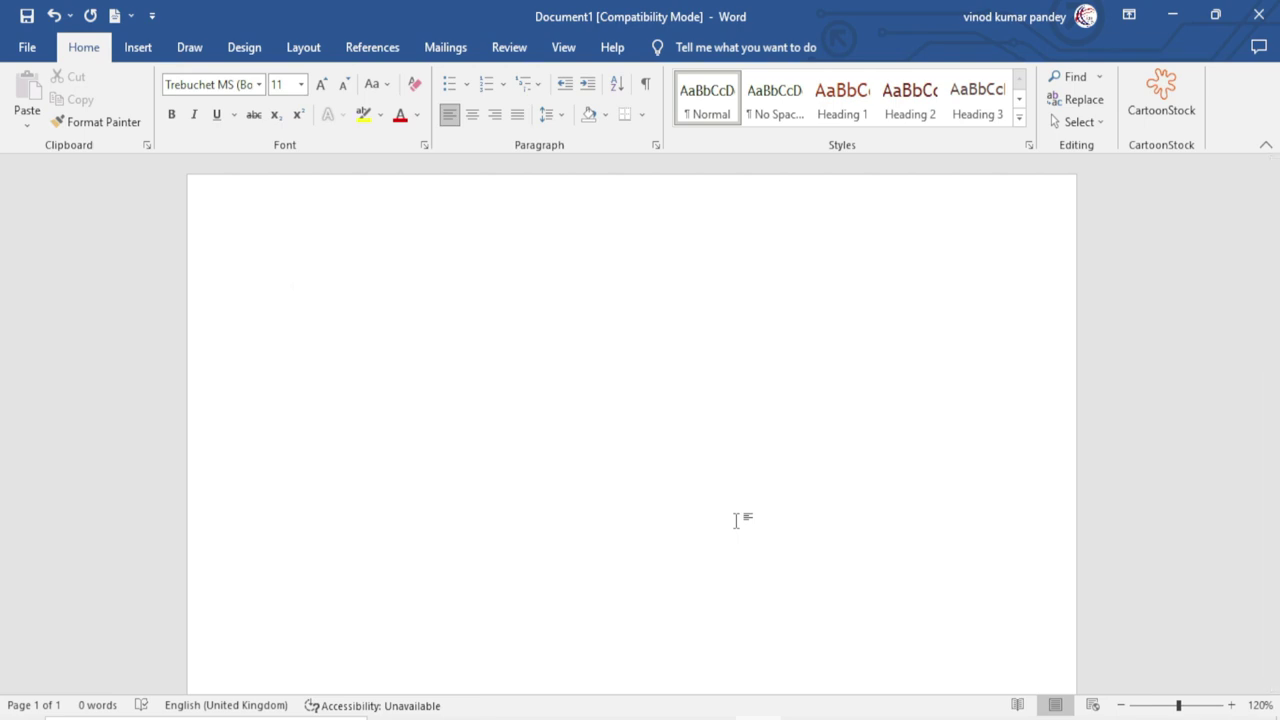
- Generate sample paragraphs with =rand(20) and return to the top of page 1
text(=rand)
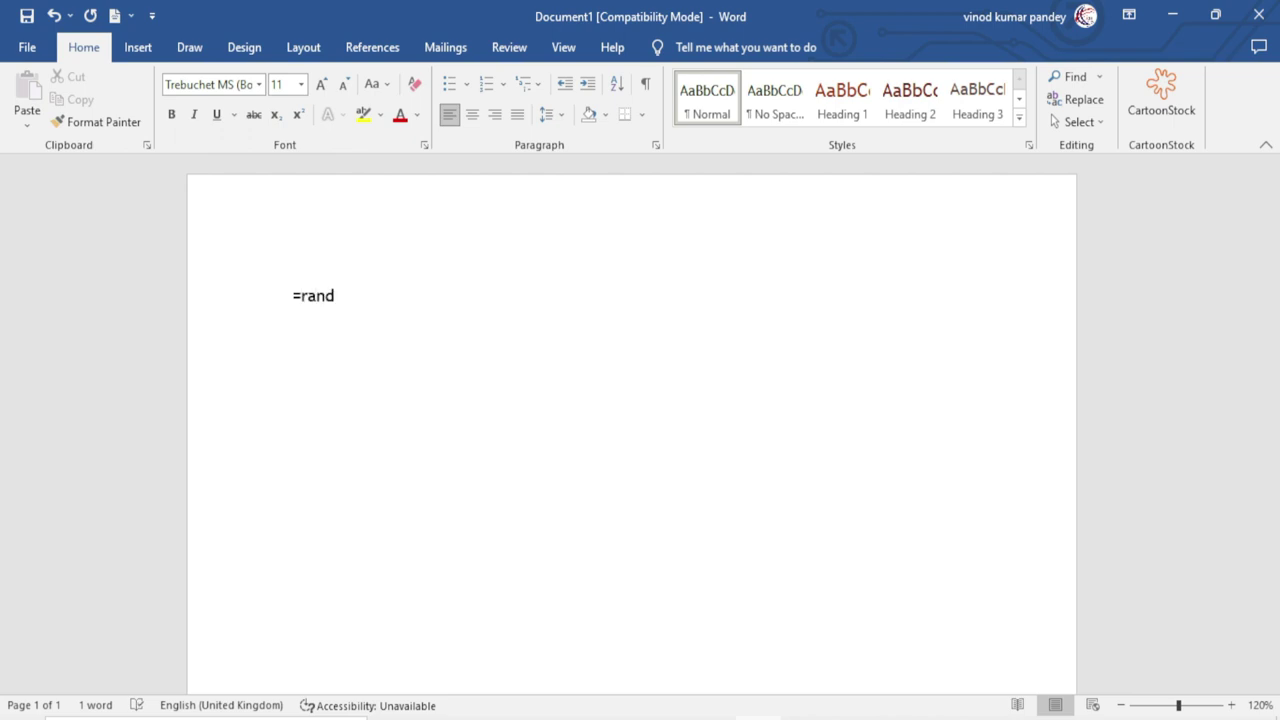
text(()
text(20)
text())
key(Return)
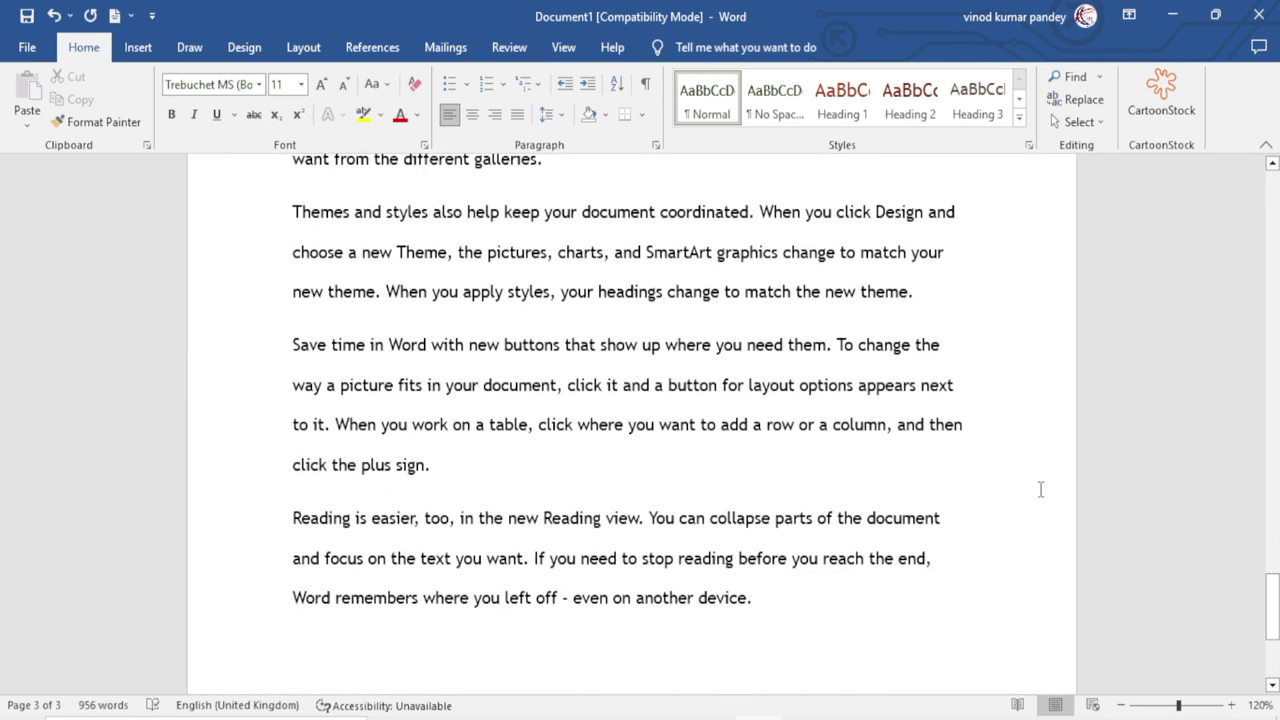
drag(1271, 606, 1262, 180)
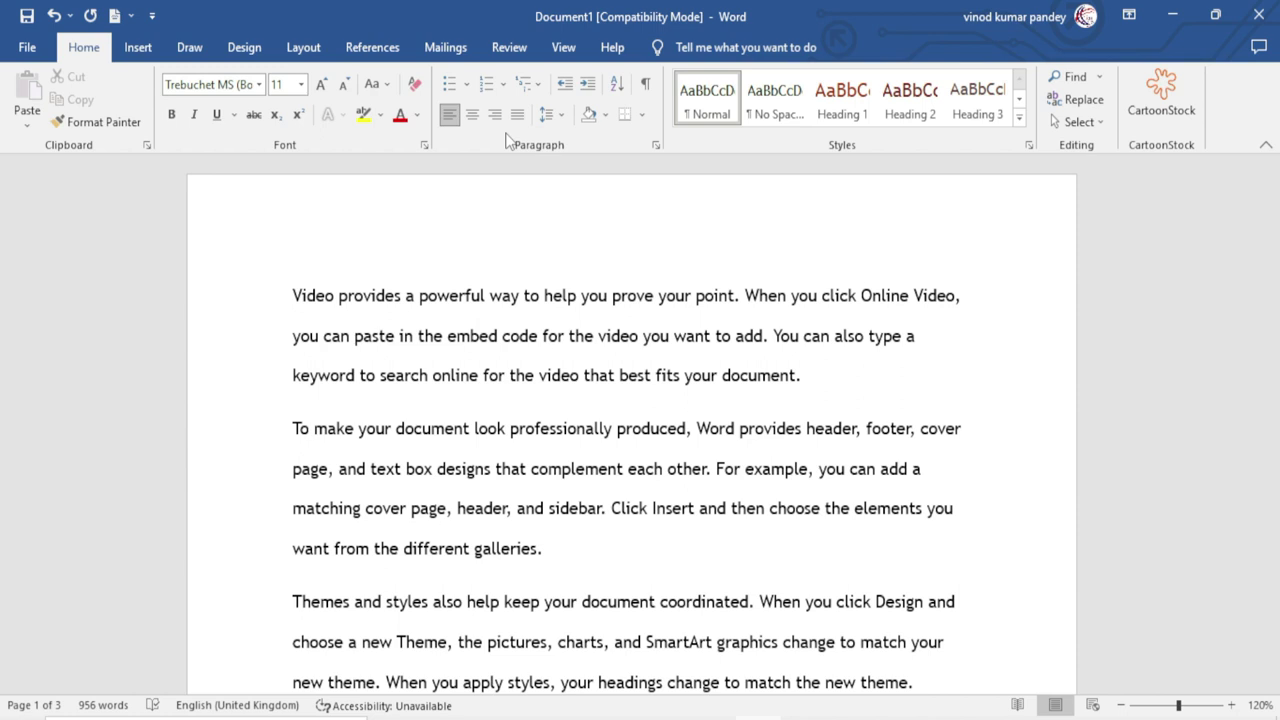
- Justify all the document text, deselect it, and bring up the Layout tools
key(ctrl+a)
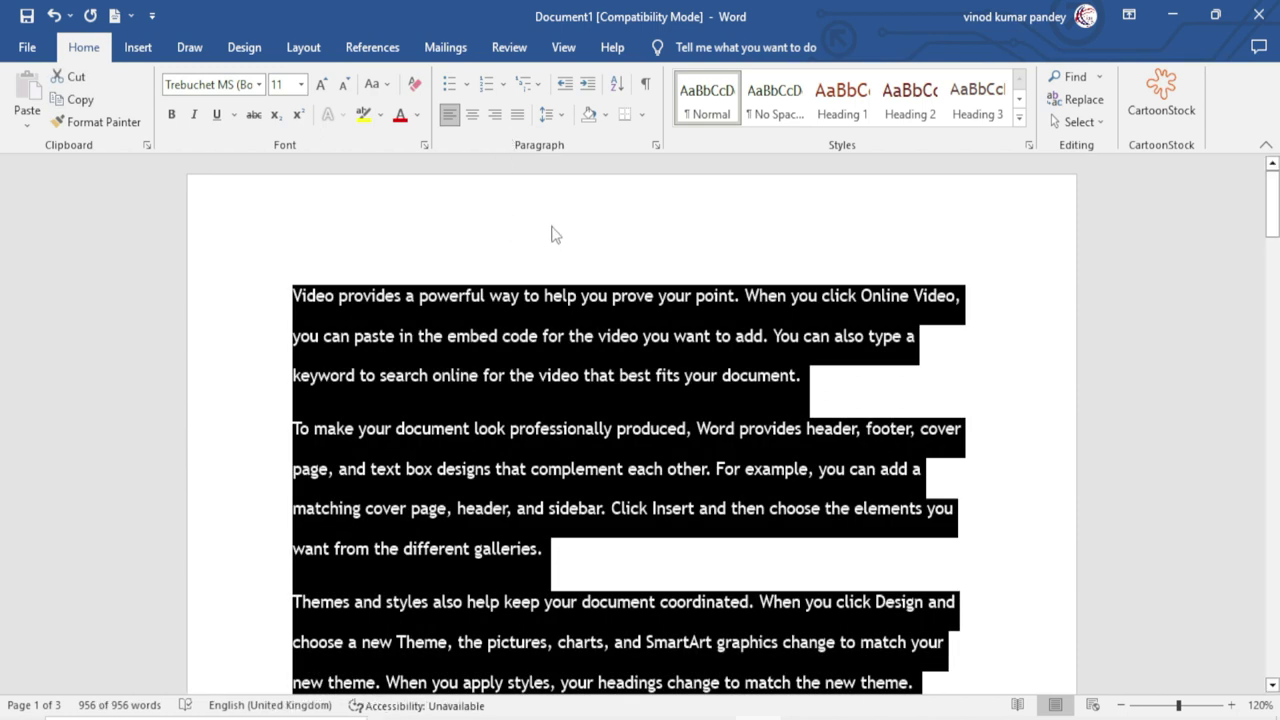
click(518, 117)
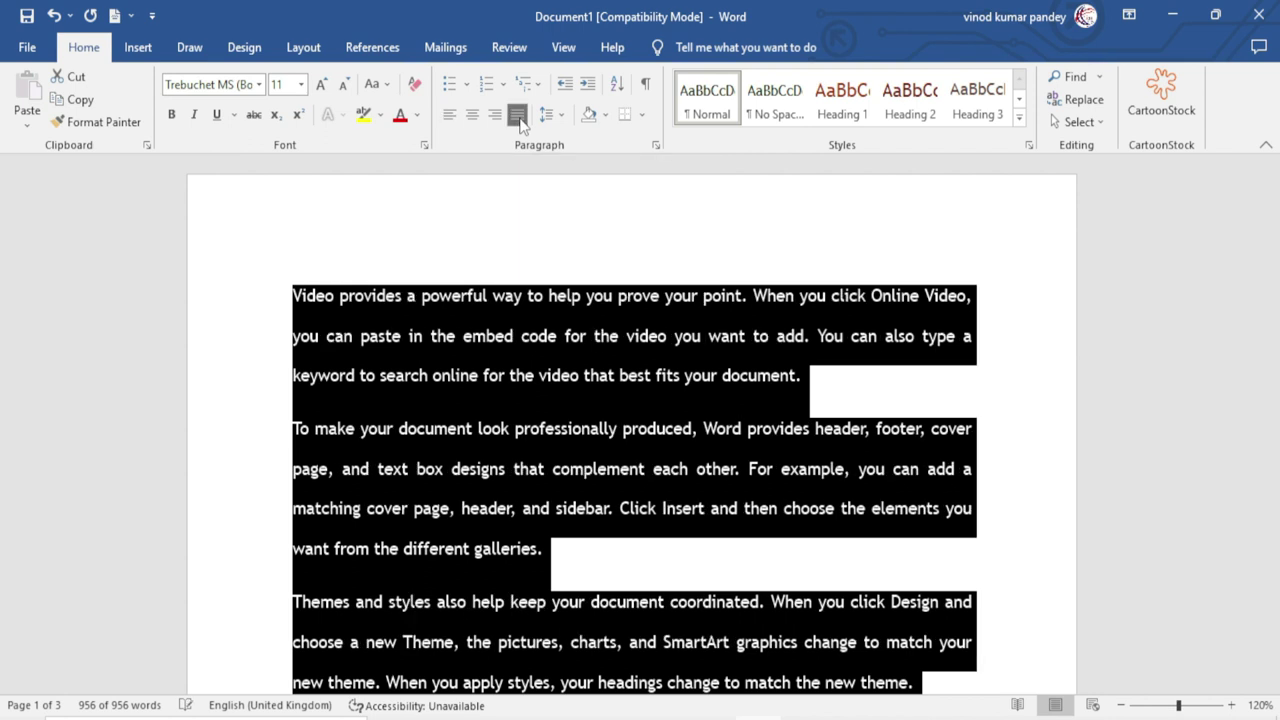
click(619, 377)
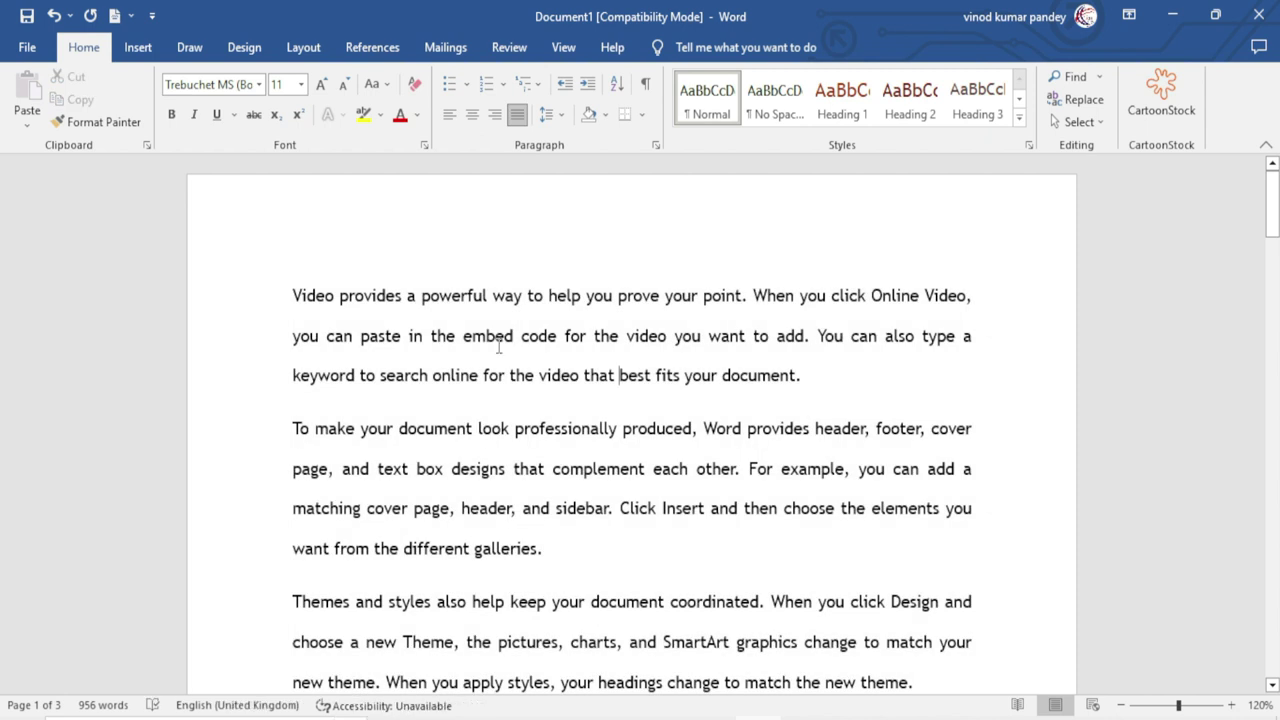
click(312, 53)
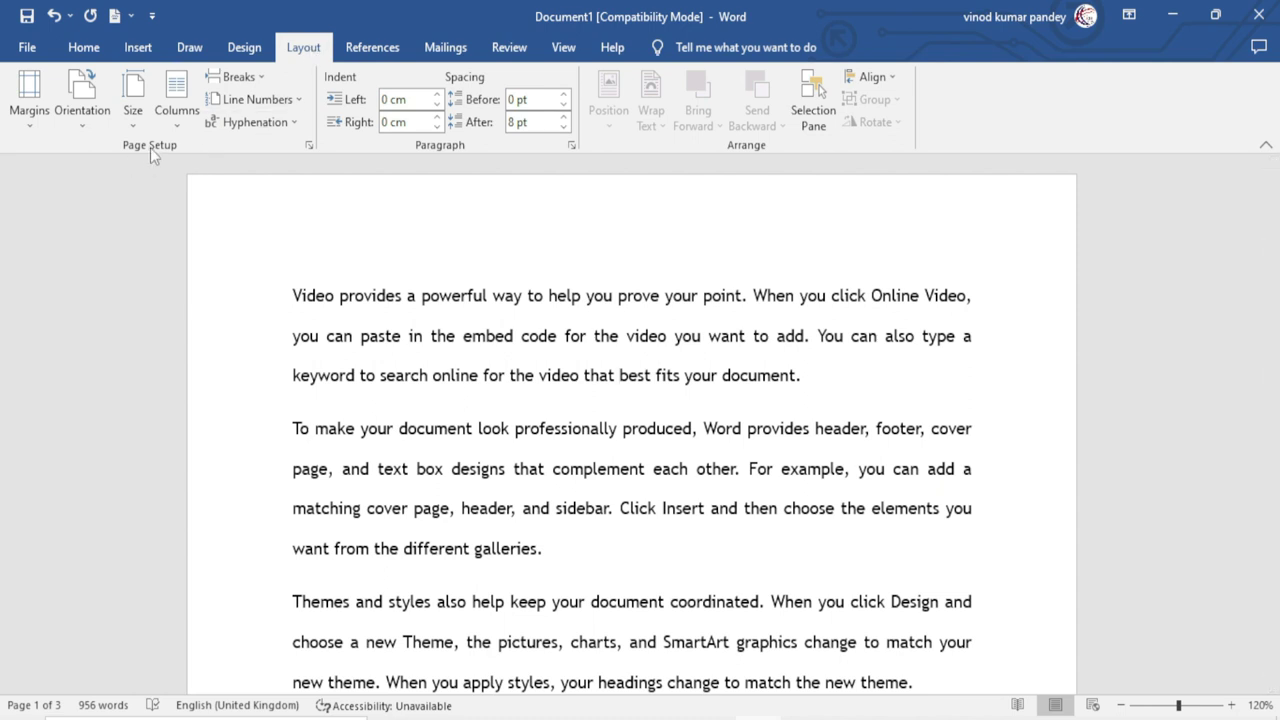
- Open the More Columns dialog from Layout > Columns and move it left
click(177, 121)
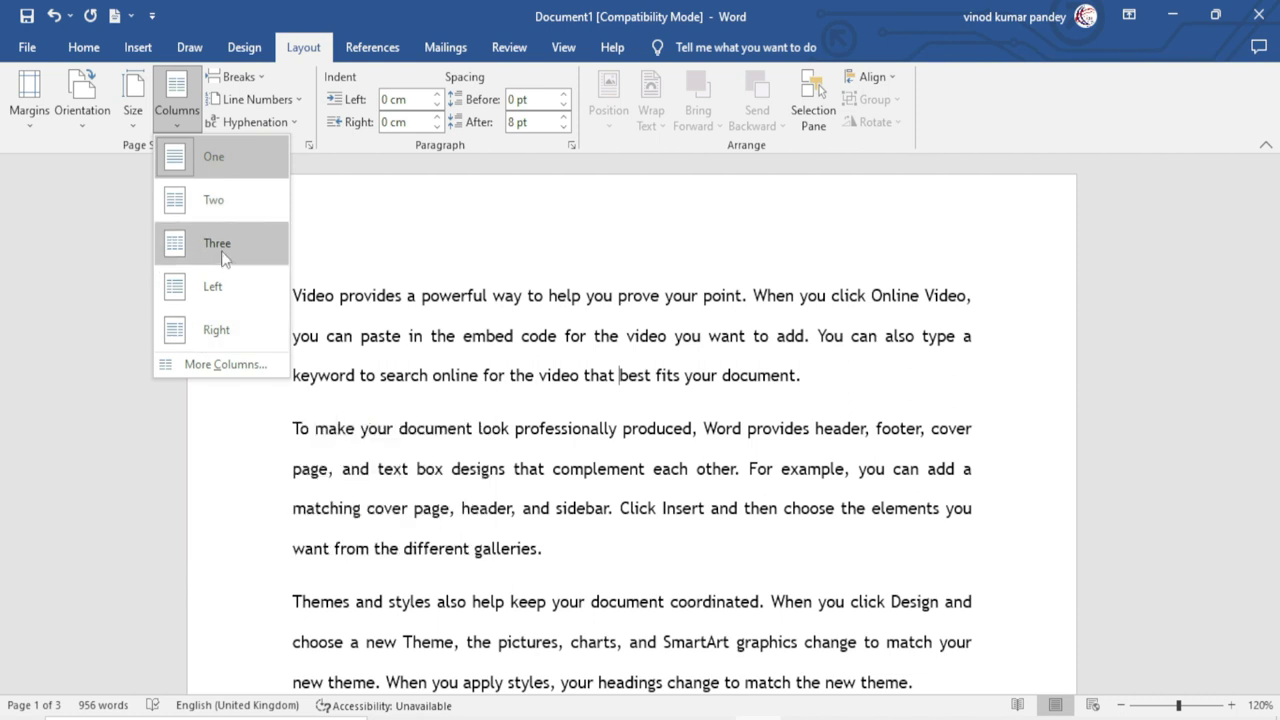
click(222, 370)
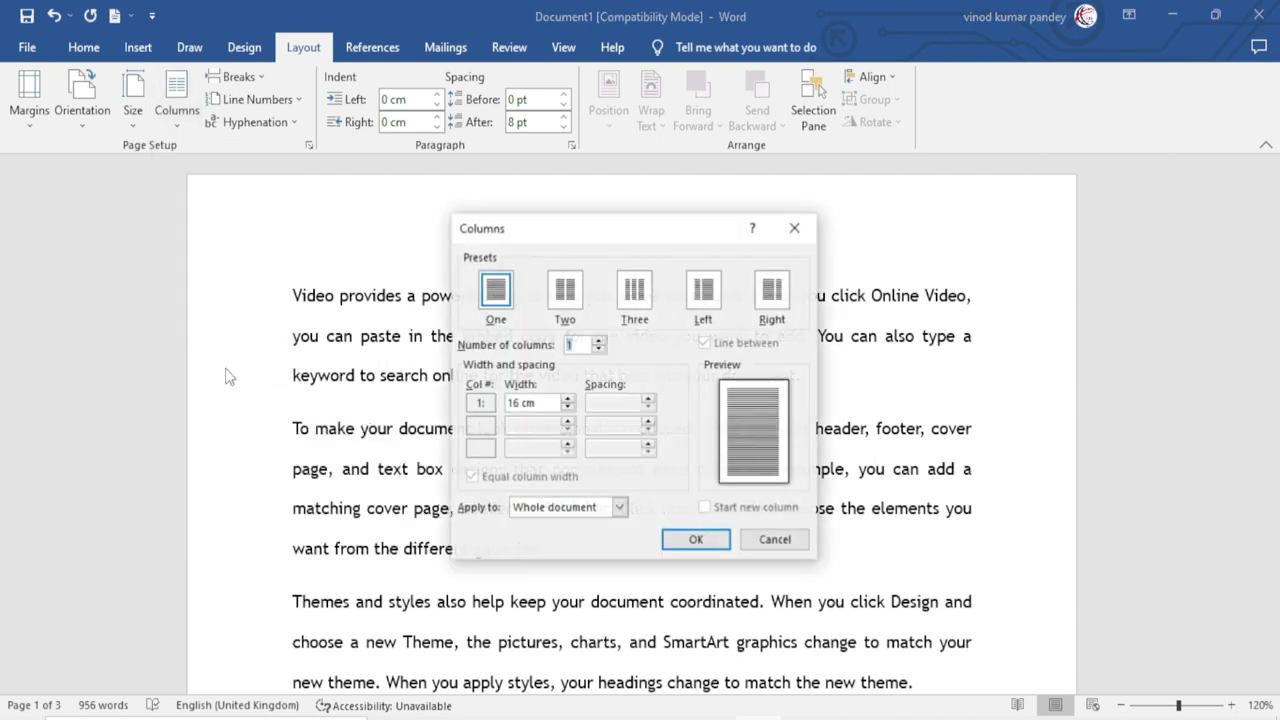
drag(604, 231, 480, 231)
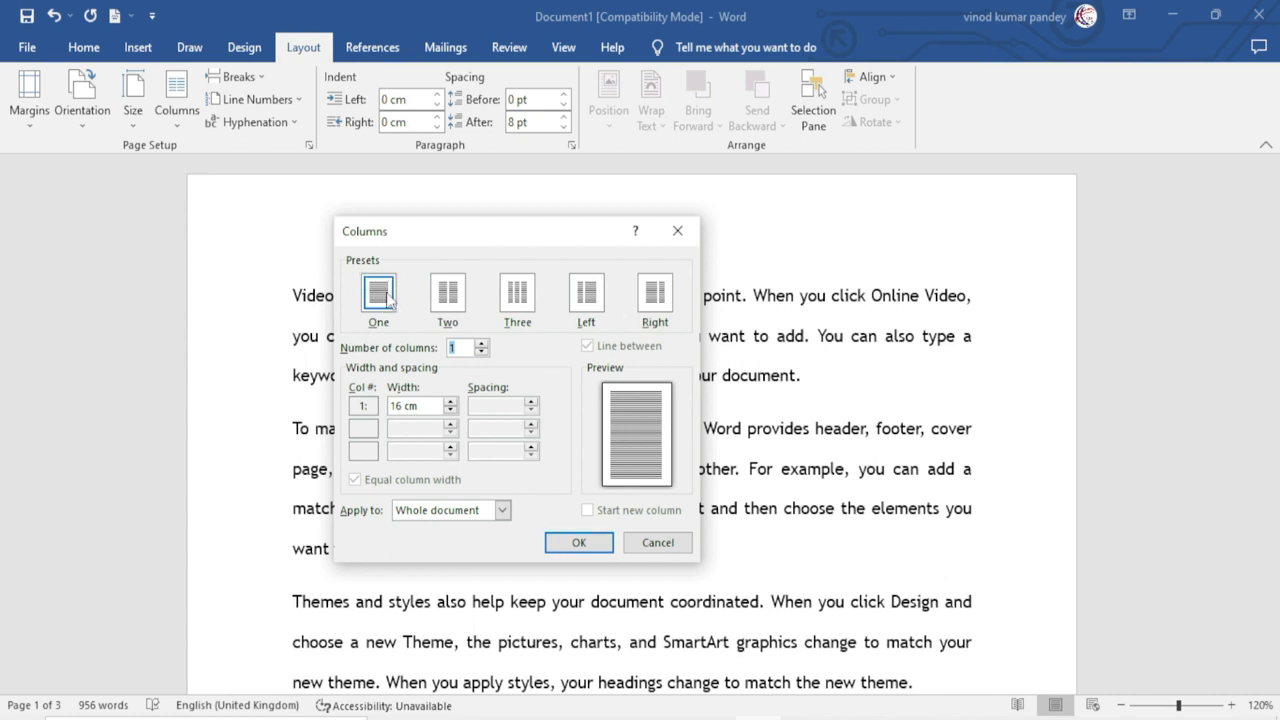
- Compare the Two, Three, Left, Right and One column presets in the dialog
click(449, 305)
click(481, 343)
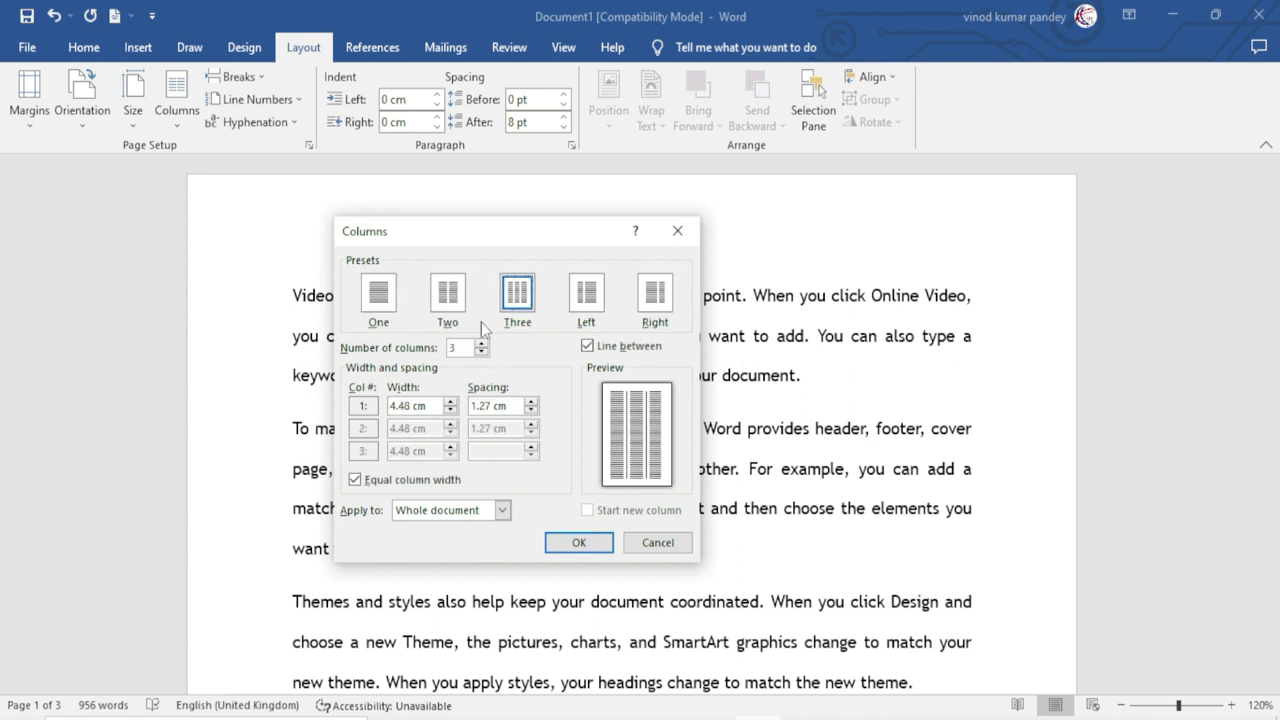
click(586, 304)
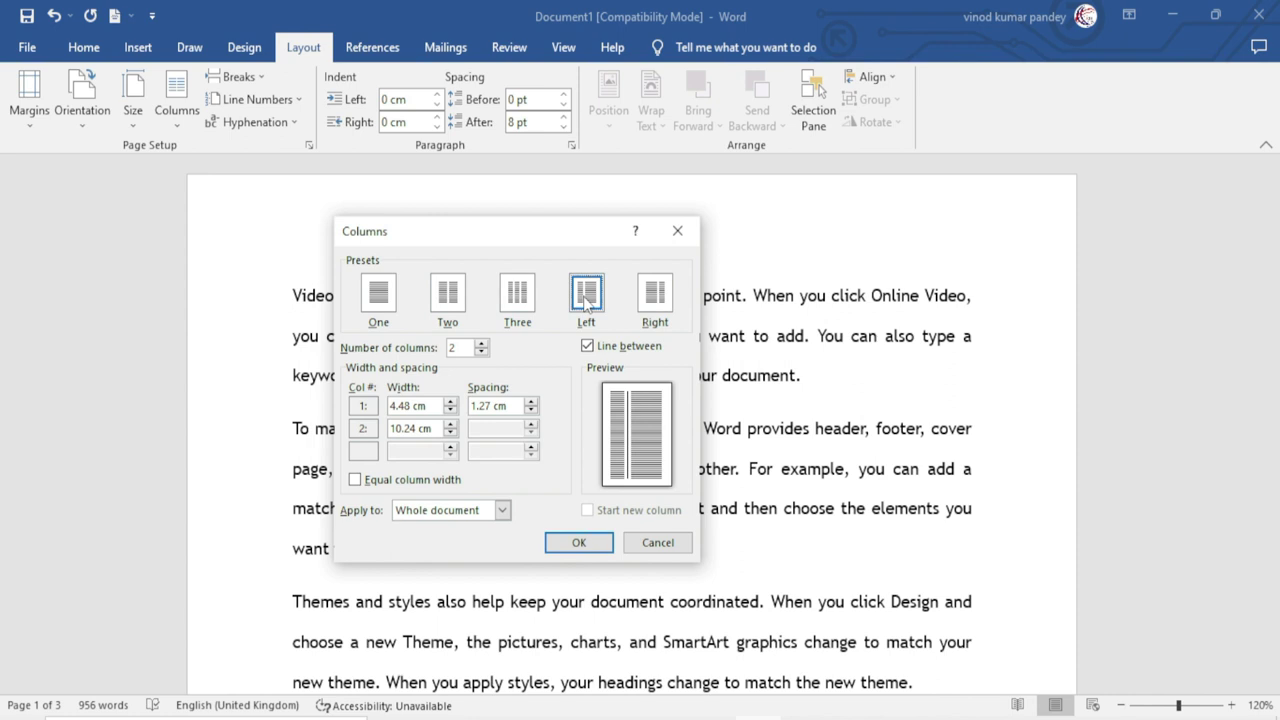
click(656, 304)
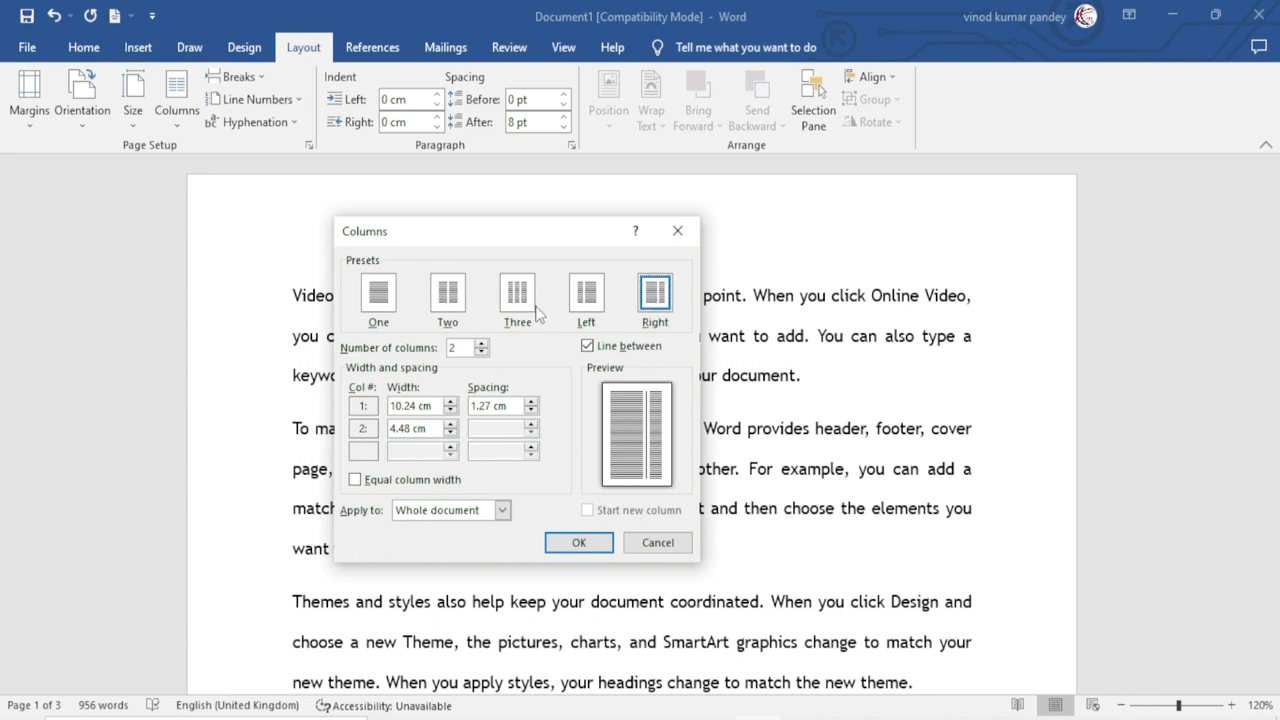
click(370, 304)
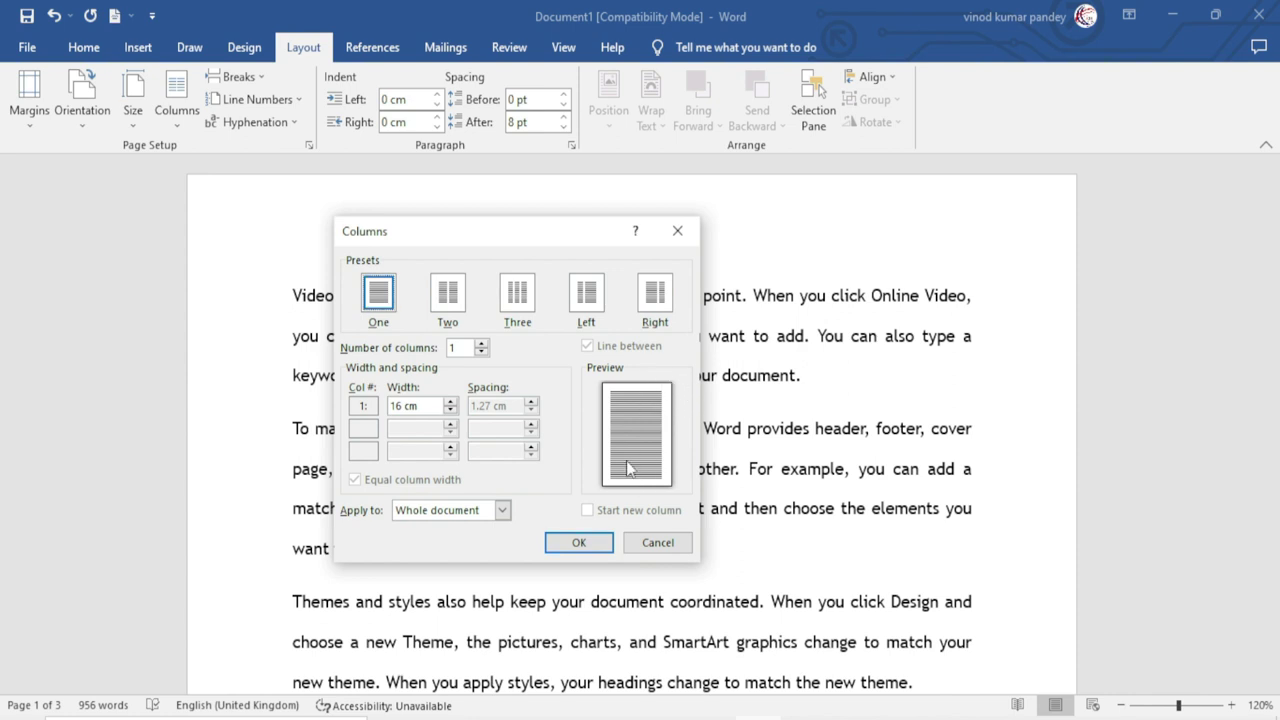
click(481, 343)
- Set 3 columns with Line between checked and Equal column width unchecked
click(481, 343)
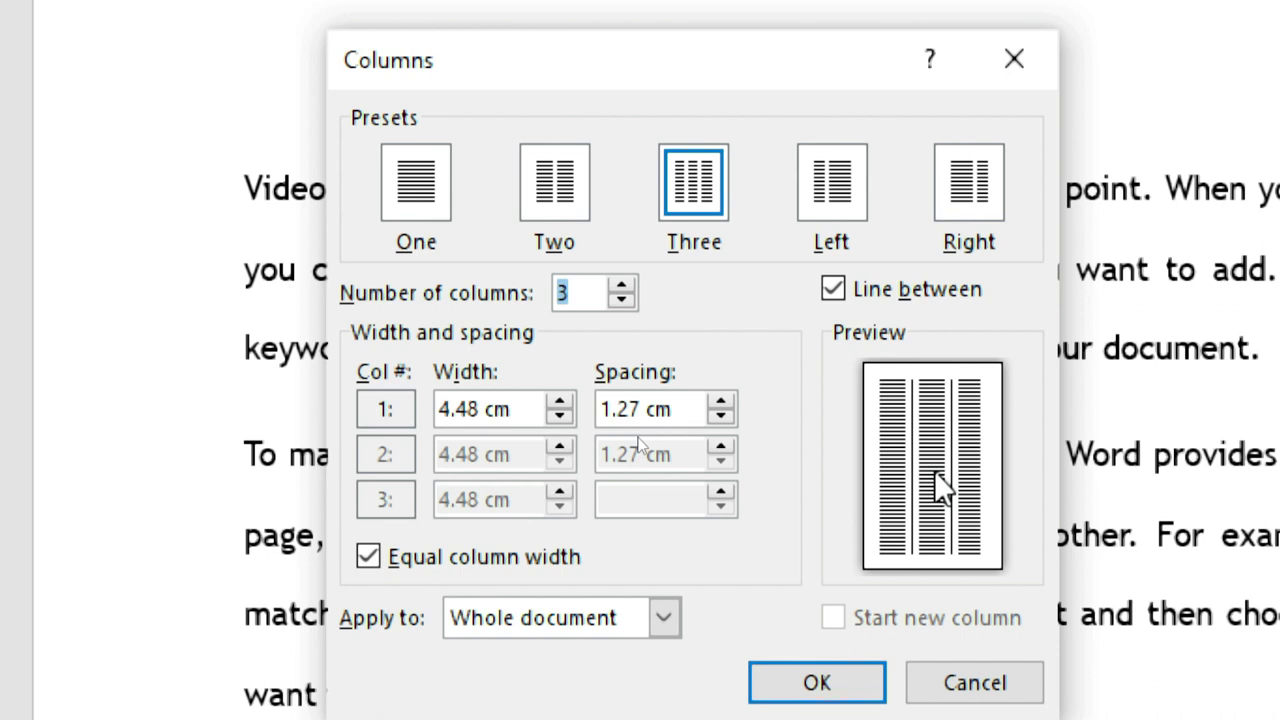
click(370, 557)
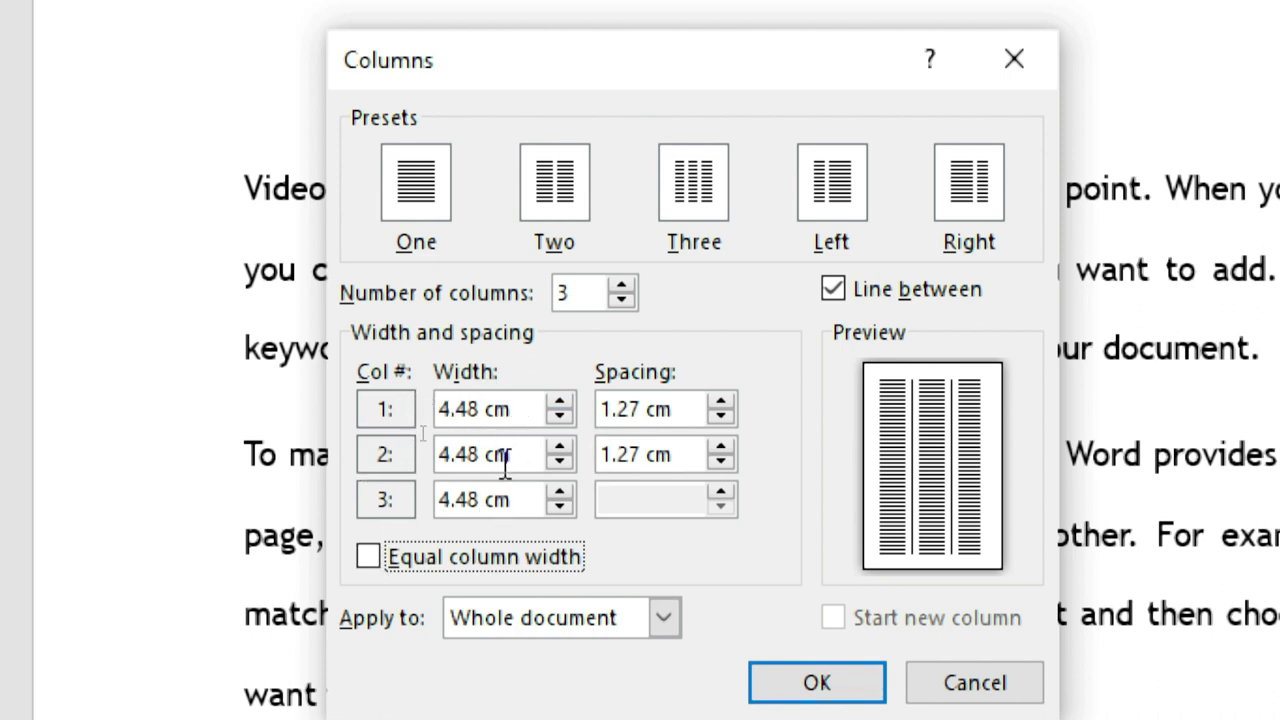
click(563, 175)
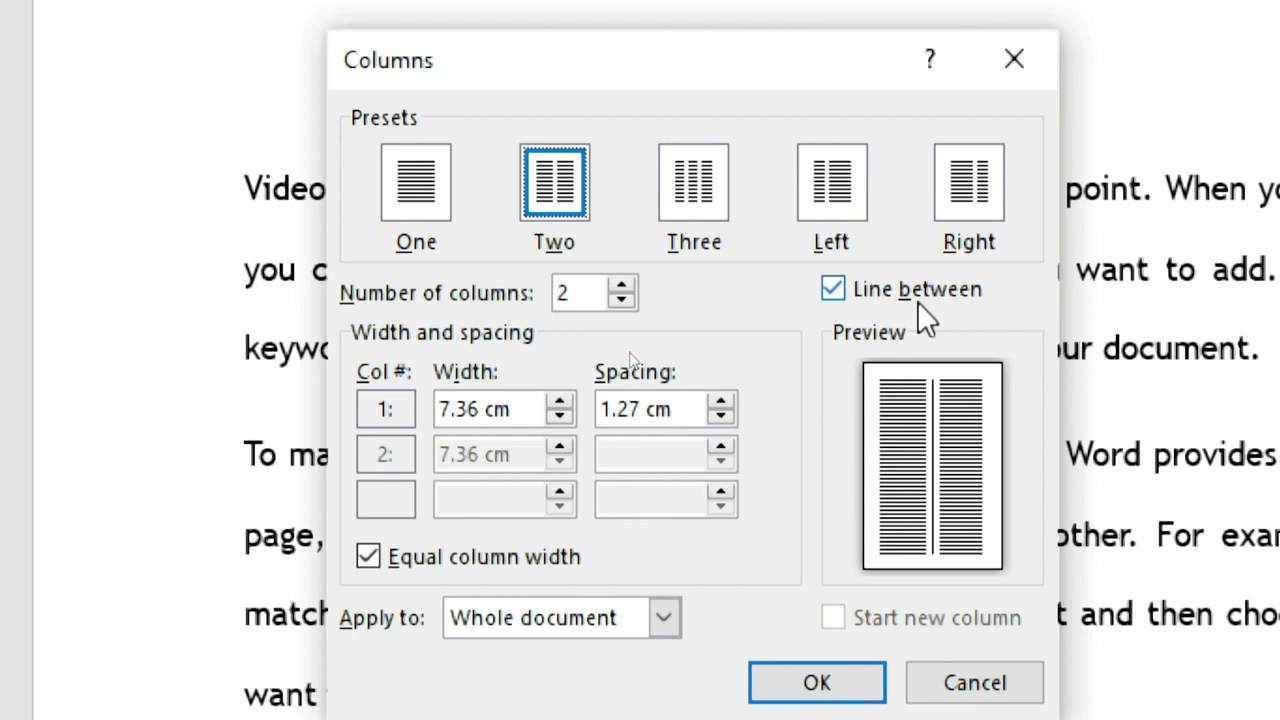
click(832, 289)
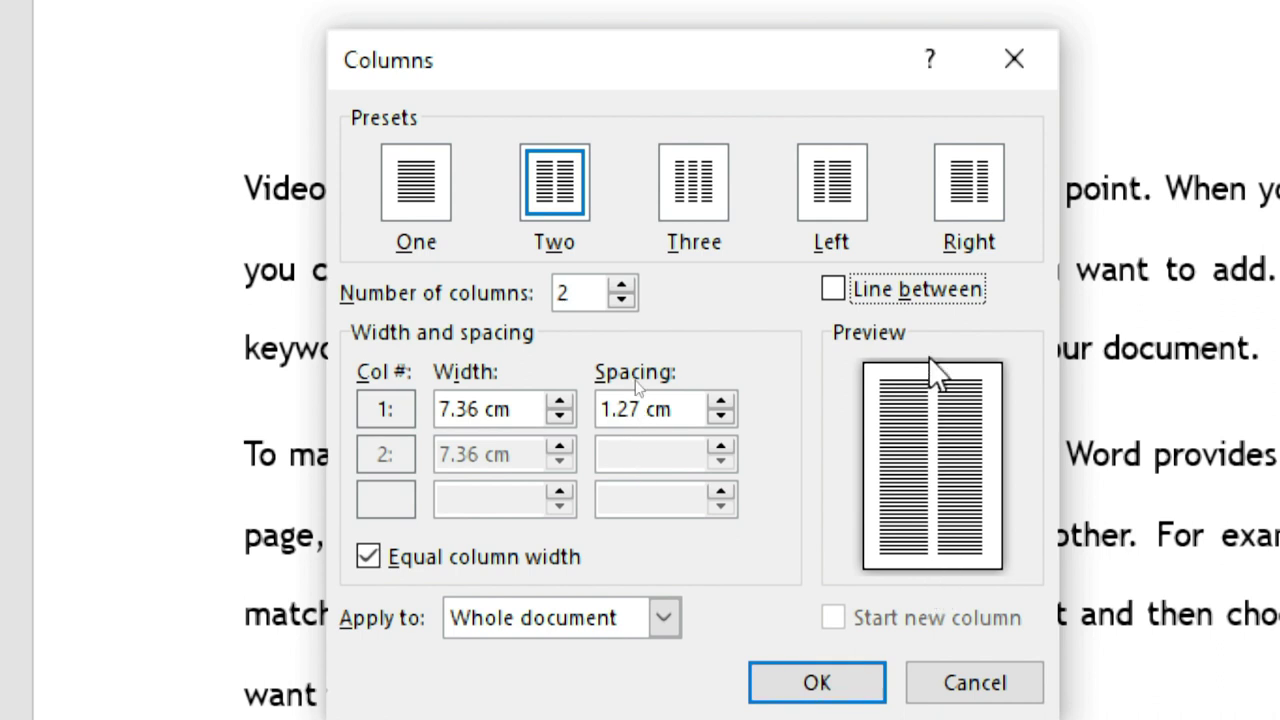
click(835, 292)
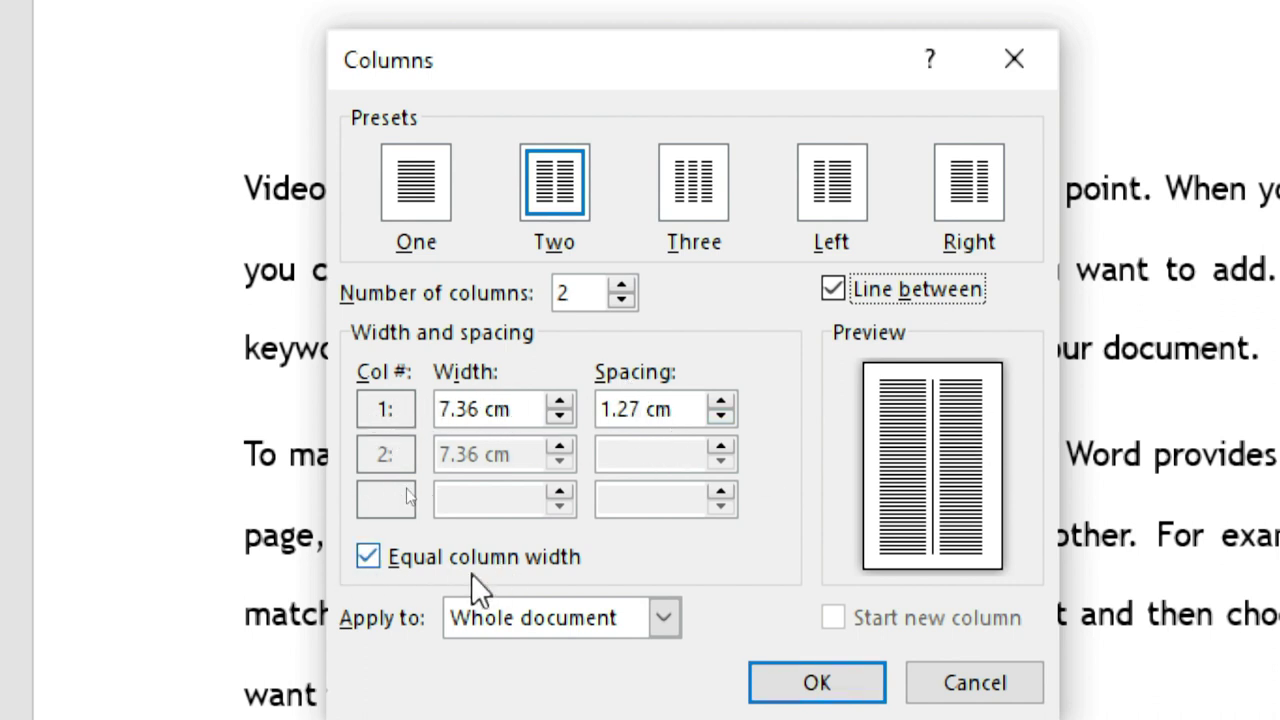
click(368, 556)
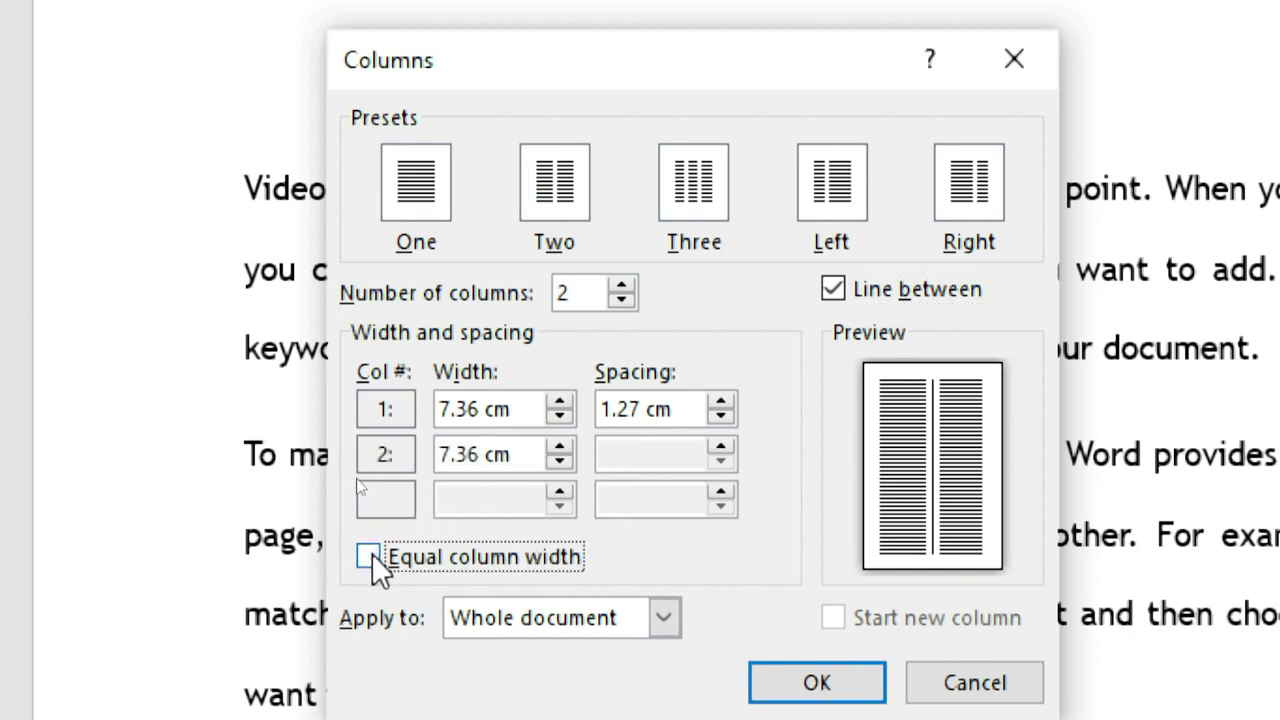
click(622, 286)
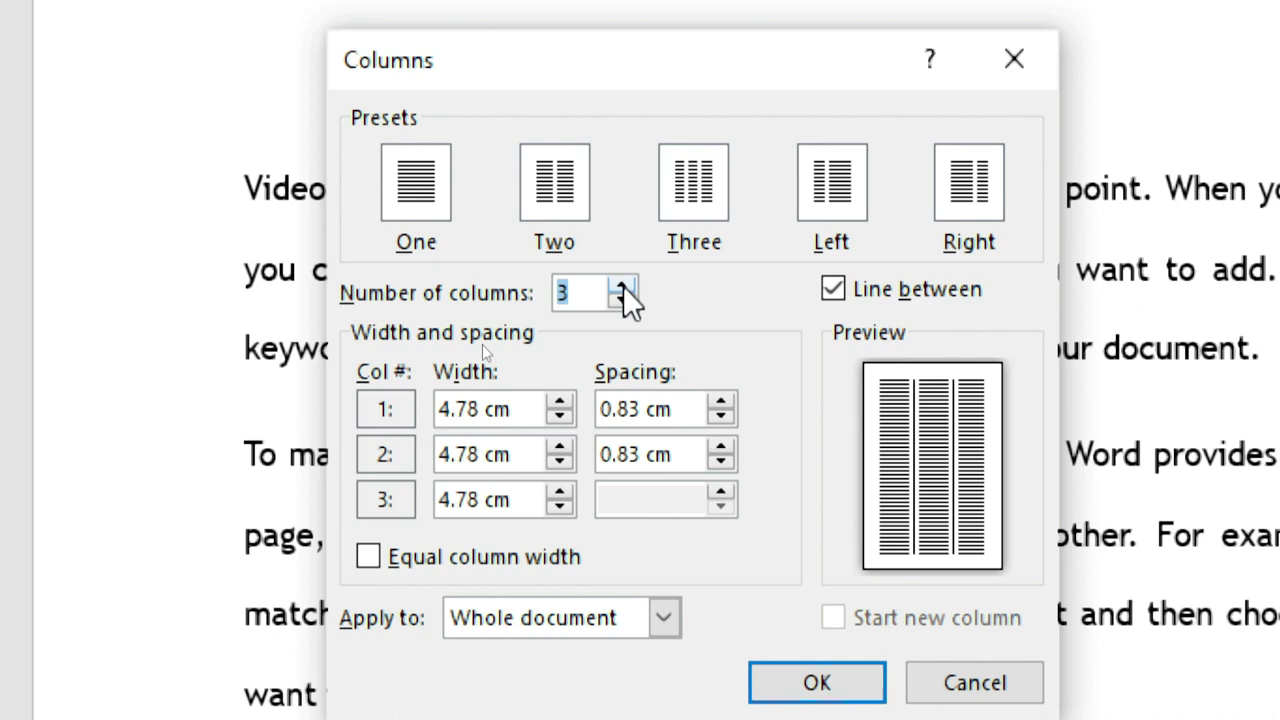
click(491, 405)
- Set column widths: first 5 cm, second 2.3 cm, third about 7 cm
click(561, 400)
click(562, 400)
click(562, 400)
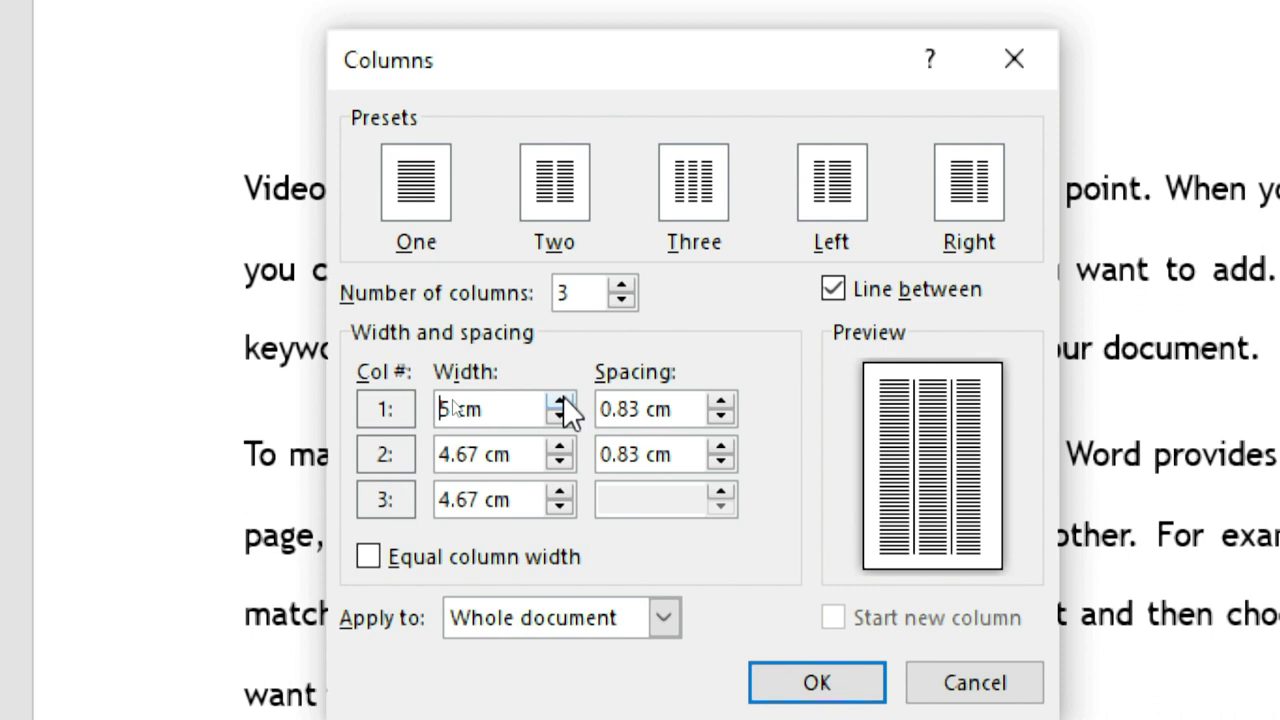
click(559, 461)
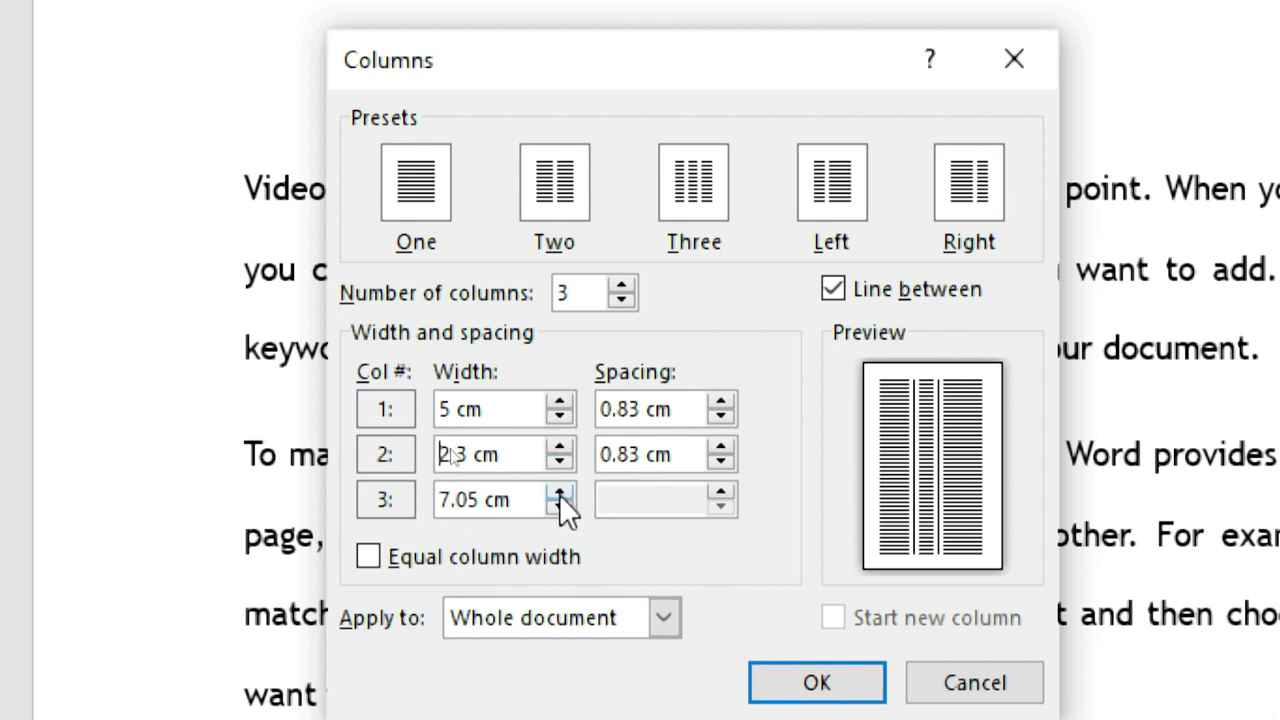
click(559, 493)
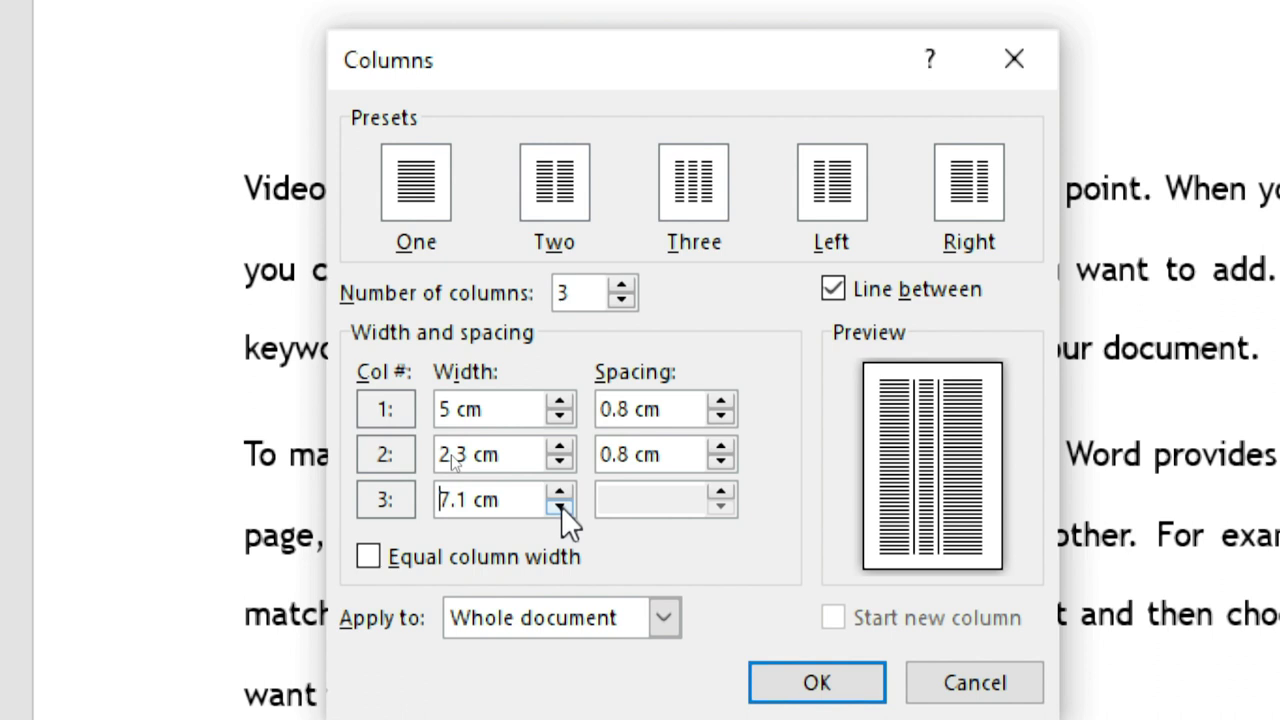
click(561, 506)
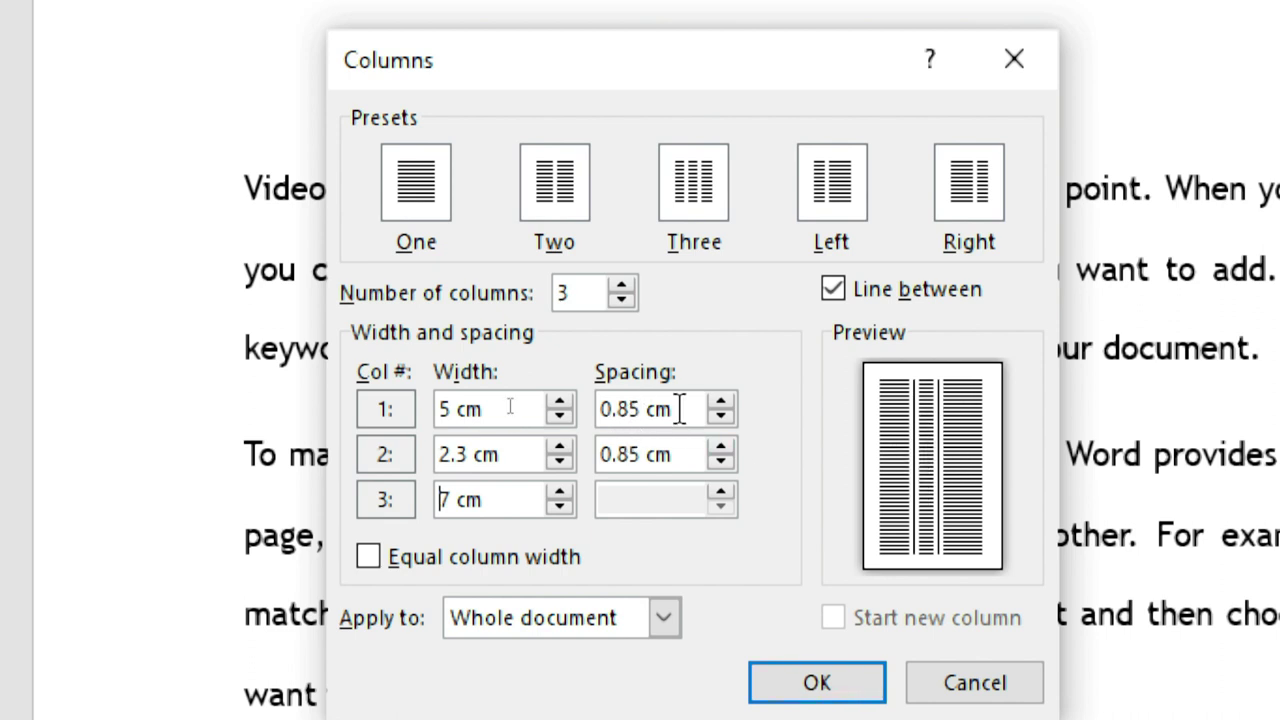
- Set spacing to 1.3 cm after the first column and 0.8 cm after the second
click(724, 400)
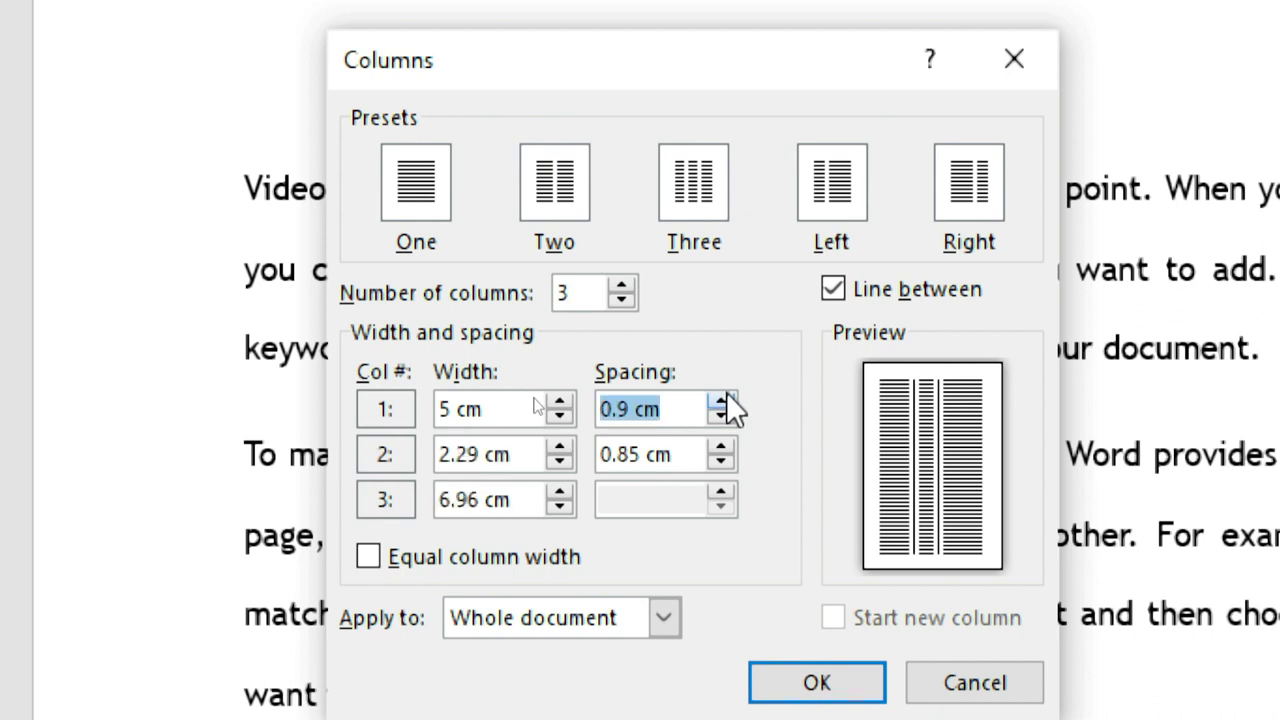
click(724, 400)
click(724, 400)
click(722, 401)
click(722, 401)
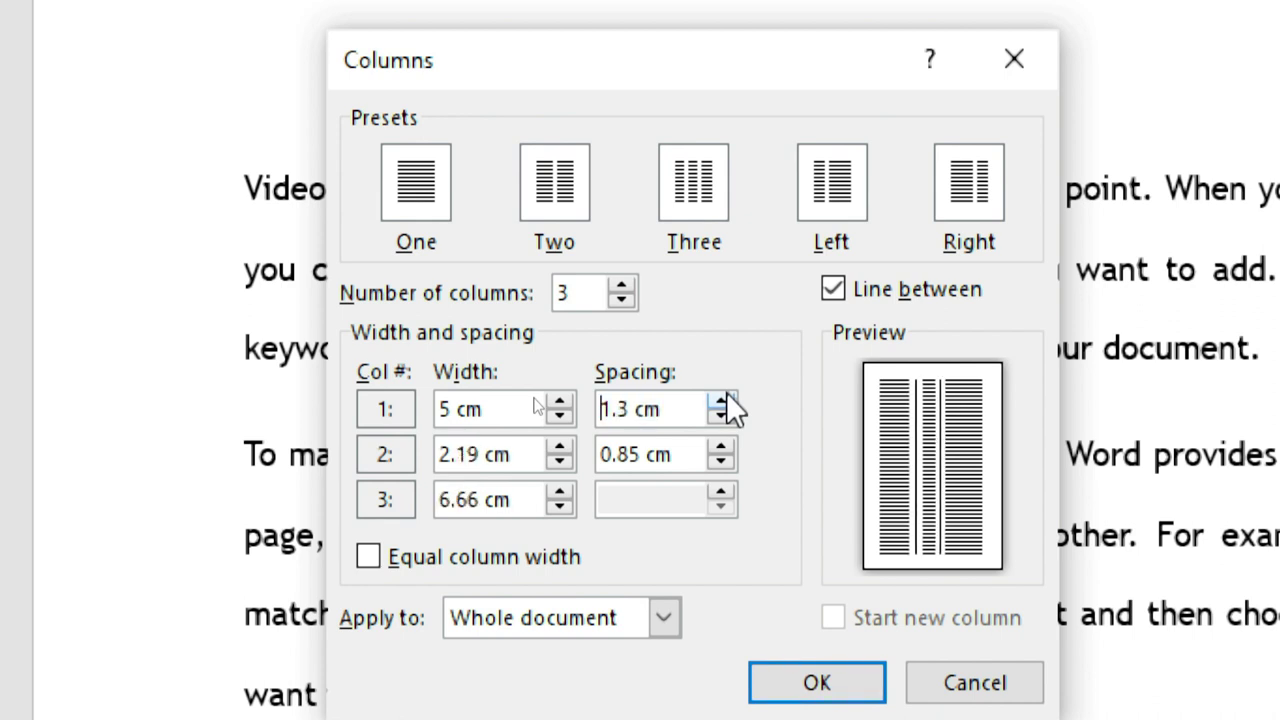
click(721, 462)
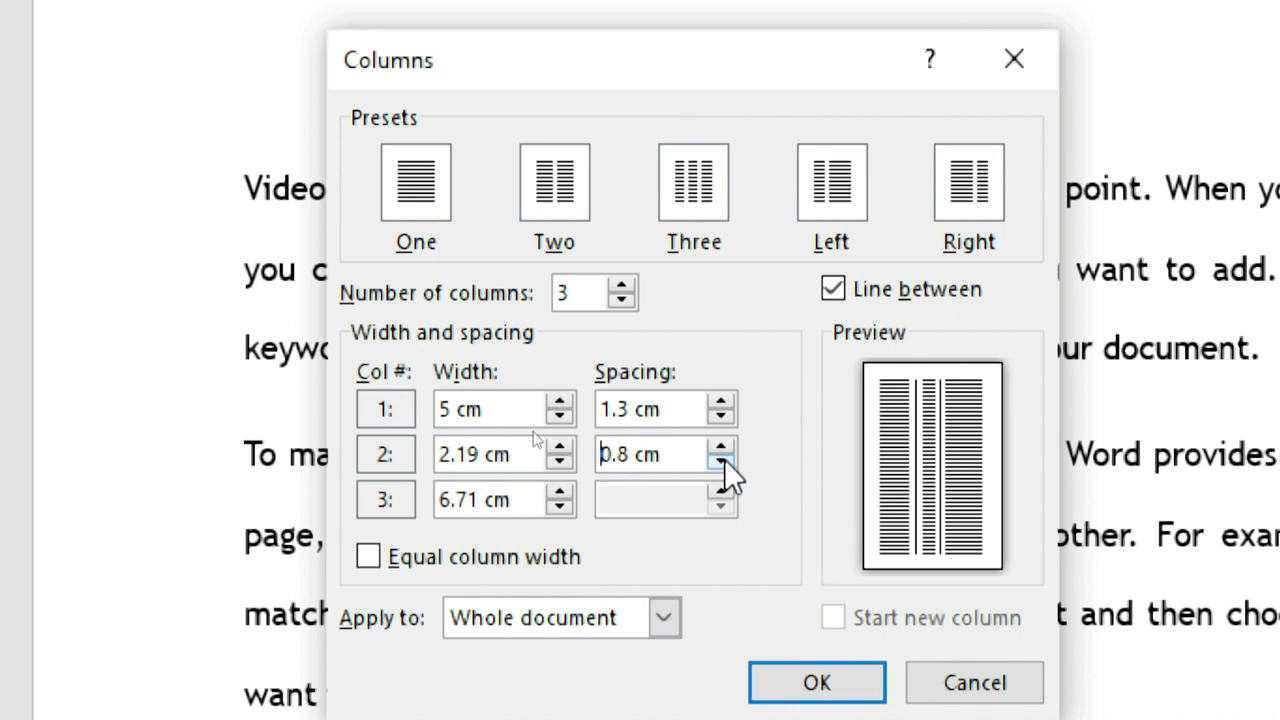
click(722, 462)
click(722, 446)
- Apply the three-column layout to the whole document and confirm
click(664, 618)
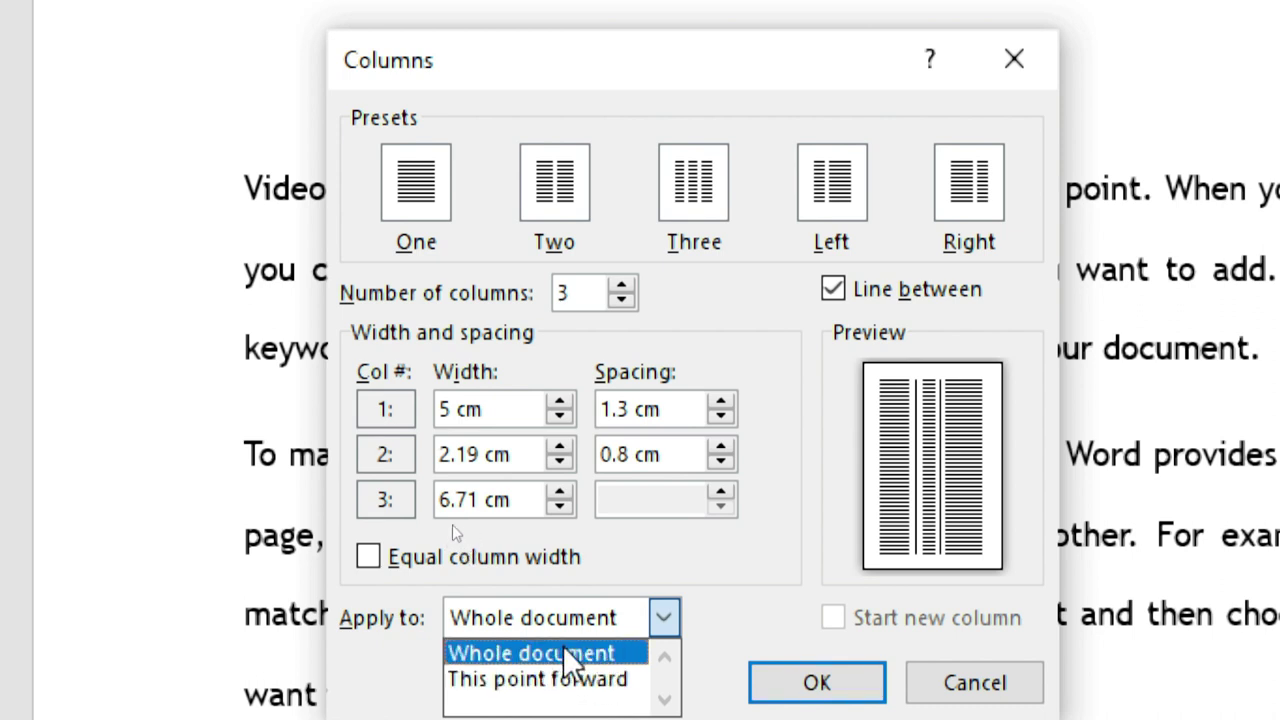
click(622, 656)
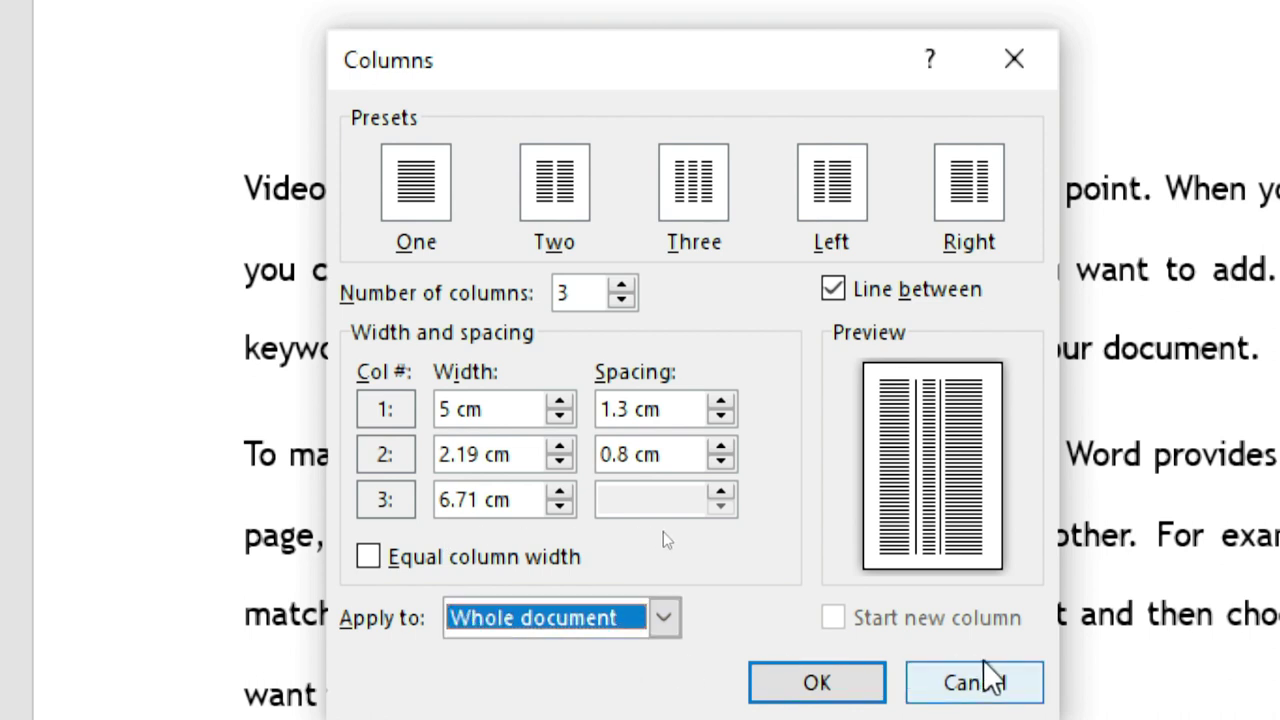
click(818, 684)
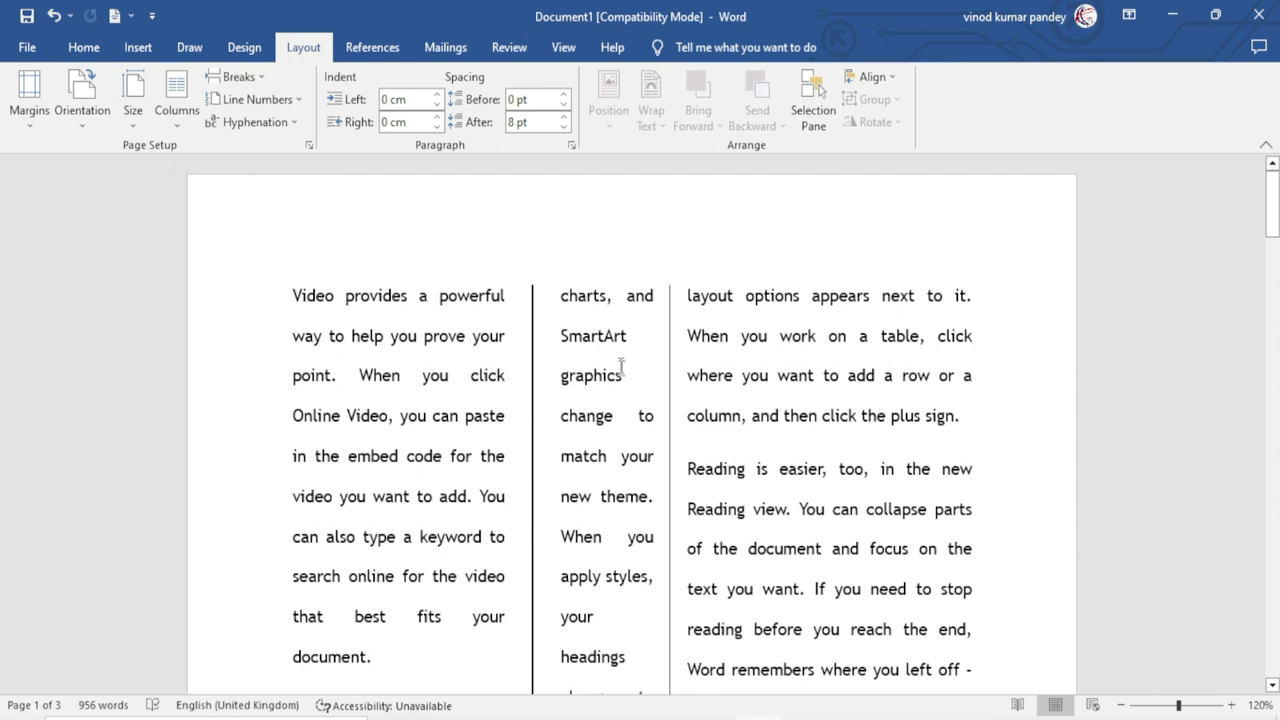
- Scroll through all pages to check the columns, then undo the column layout with Ctrl+Z
scroll(621, 366, down, 1)
scroll(615, 380, down, 2)
scroll(610, 395, down, 2)
scroll(605, 412, down, 3)
scroll(605, 412, down, 3)
scroll(605, 412, down, 1)
scroll(605, 412, down, 3)
scroll(606, 412, down, 2)
scroll(605, 412, down, 2)
scroll(605, 412, down, 3)
scroll(605, 412, down, 3)
scroll(605, 412, down, 2)
scroll(605, 412, down, 3)
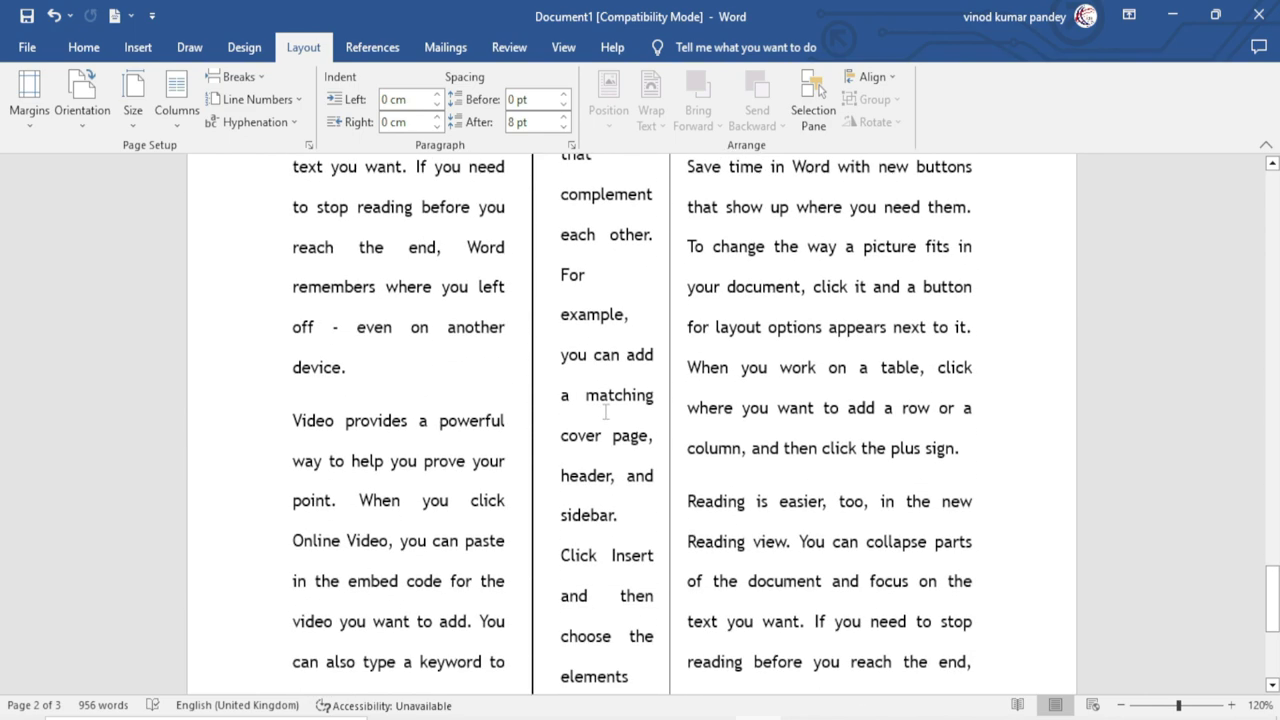
scroll(605, 412, up, 3)
scroll(605, 412, up, 4)
scroll(605, 412, up, 3)
scroll(605, 412, up, 3)
scroll(605, 412, up, 3)
scroll(605, 412, up, 3)
scroll(605, 412, up, 3)
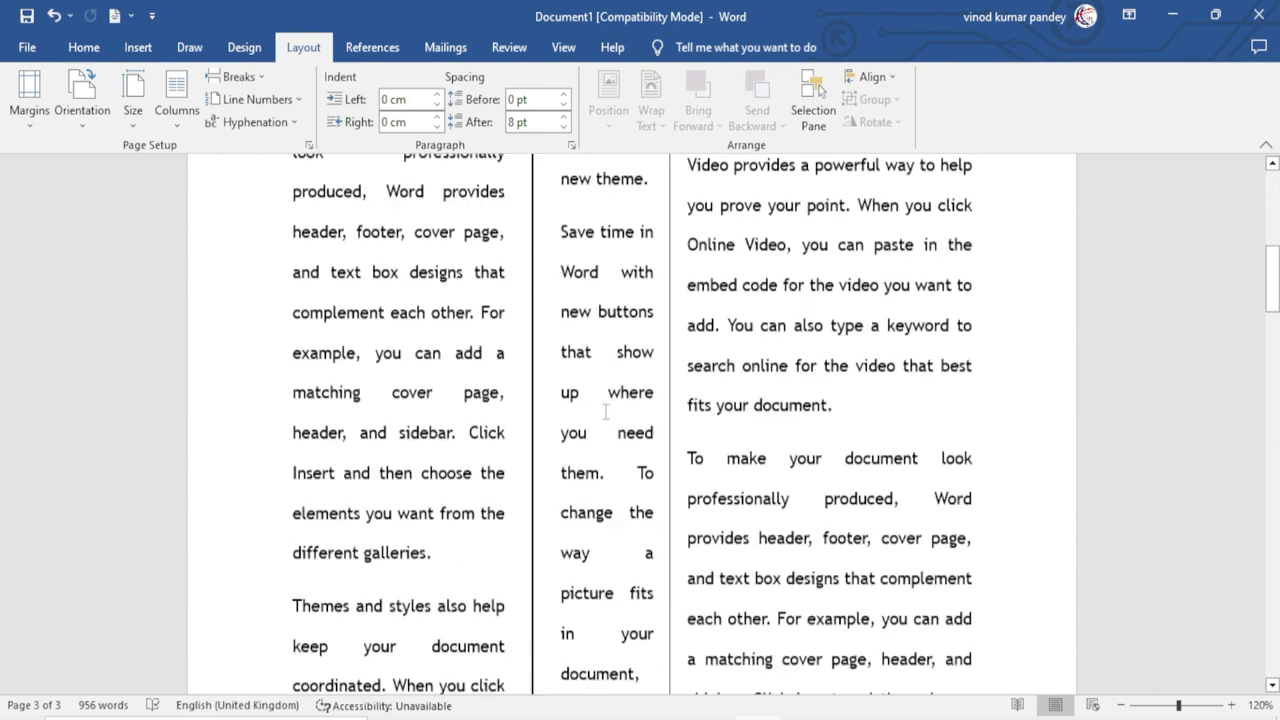
scroll(605, 412, up, 3)
scroll(605, 412, up, 5)
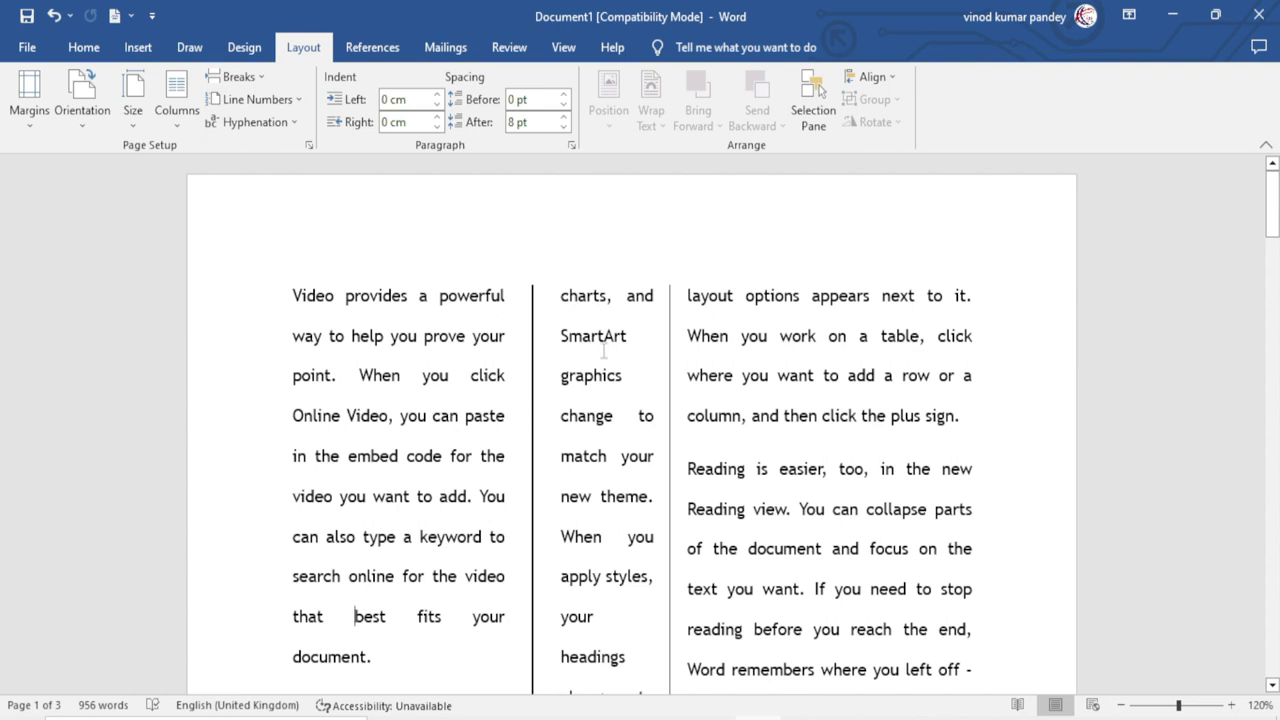
key(ctrl+z)
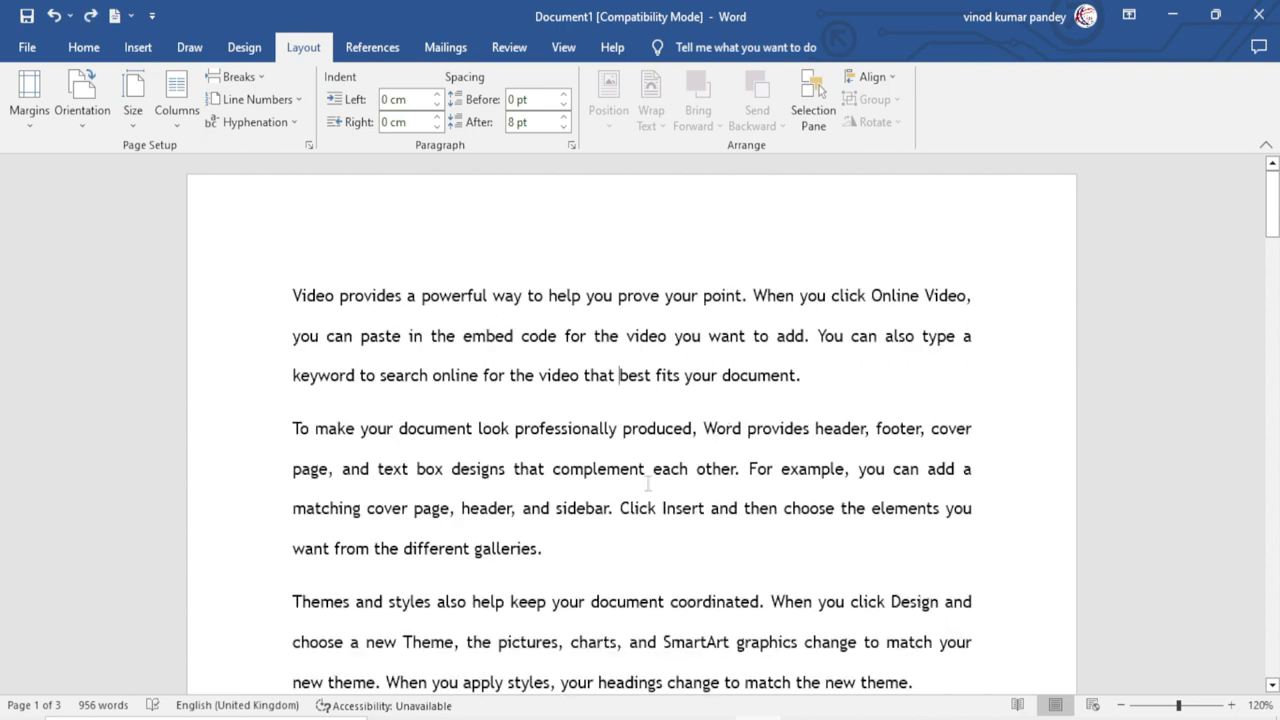
scroll(648, 484, down, 1)
scroll(648, 484, up, 1)
click(293, 428)
click(171, 121)
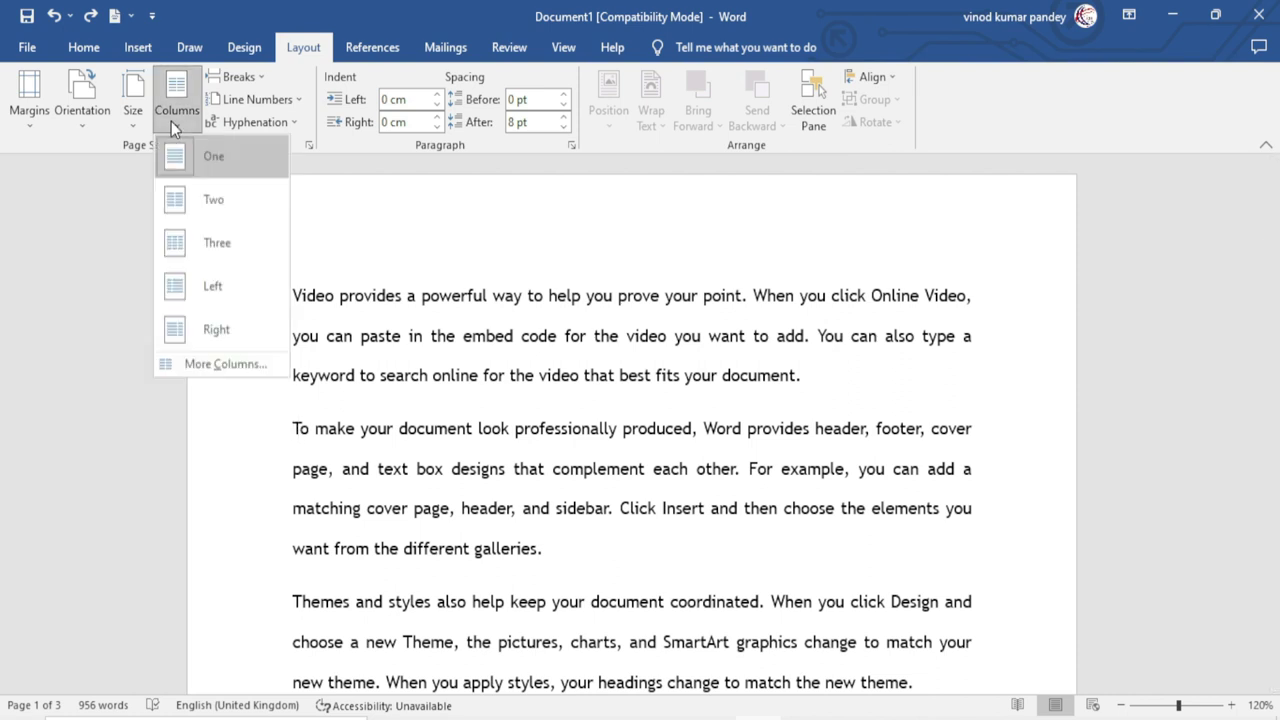
click(205, 365)
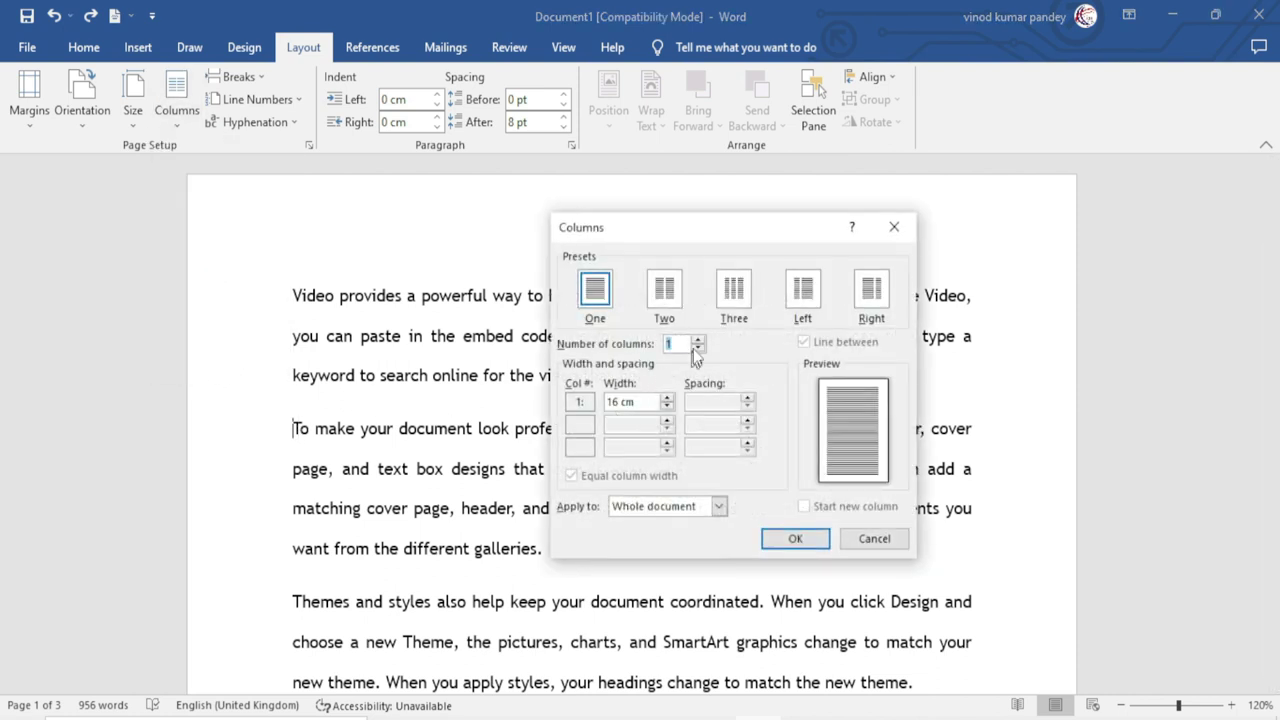
click(698, 339)
click(698, 339)
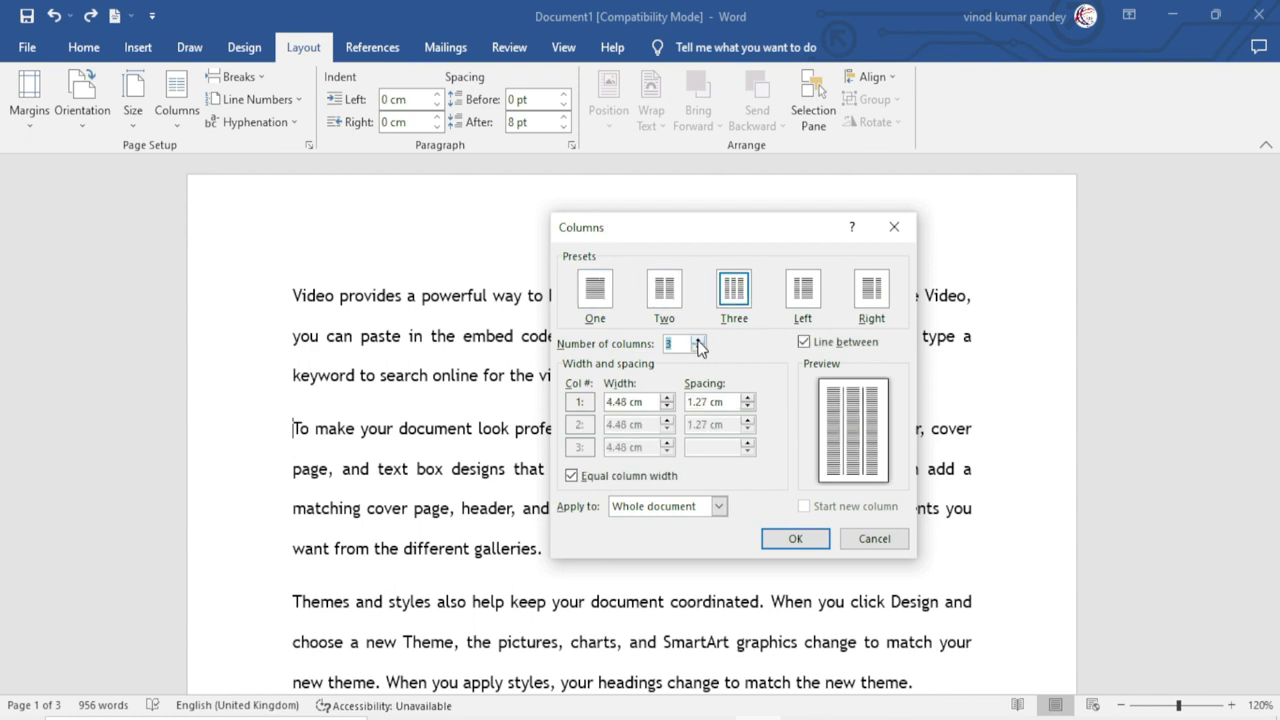
click(718, 506)
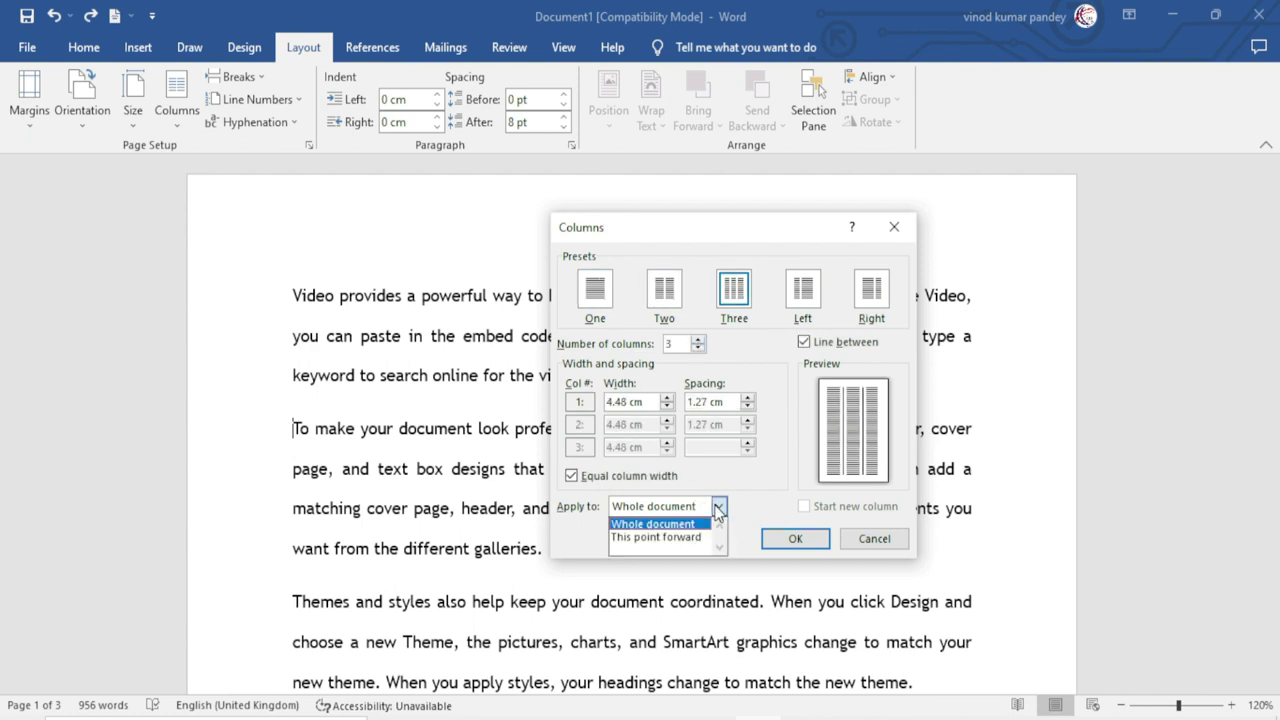
click(676, 538)
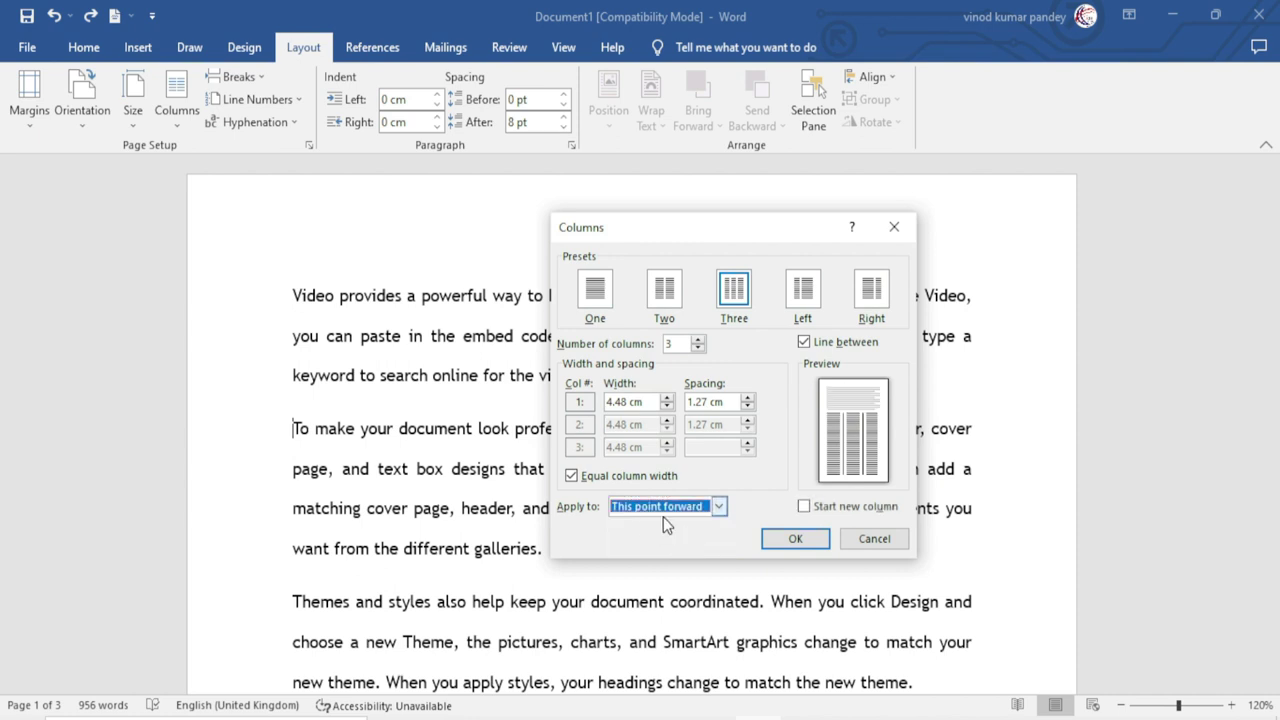
click(805, 510)
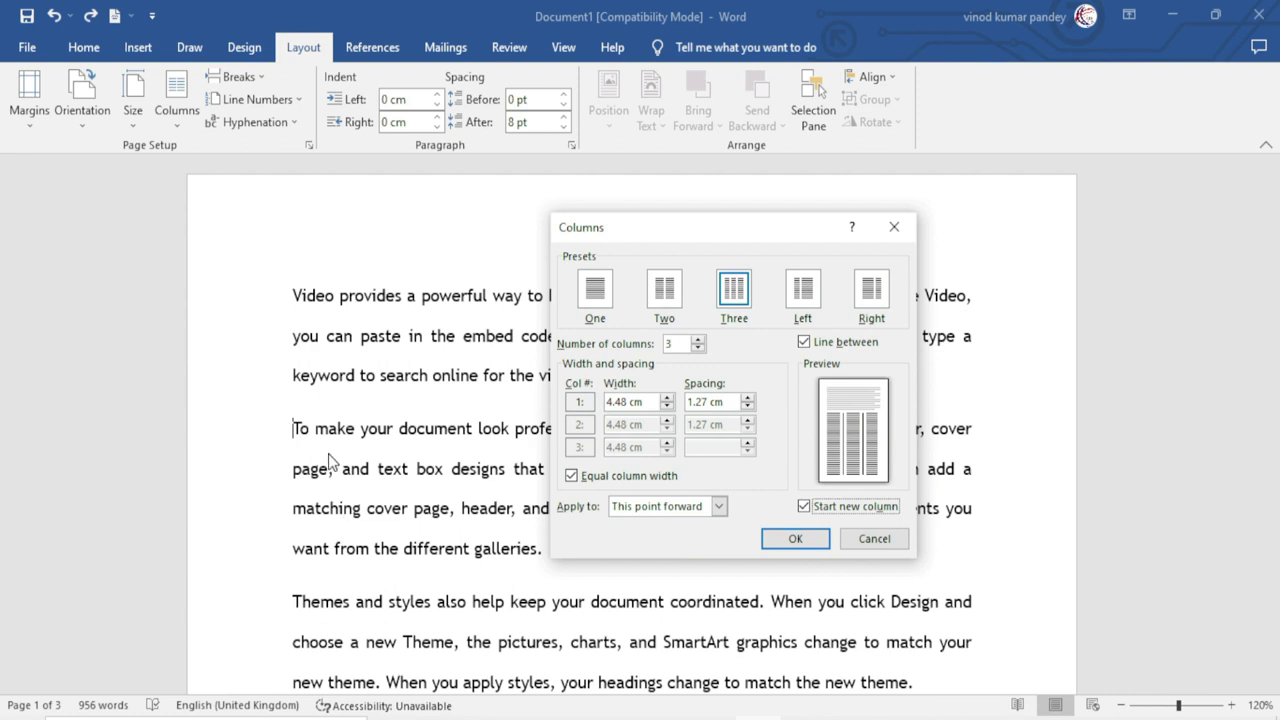
click(804, 506)
click(800, 539)
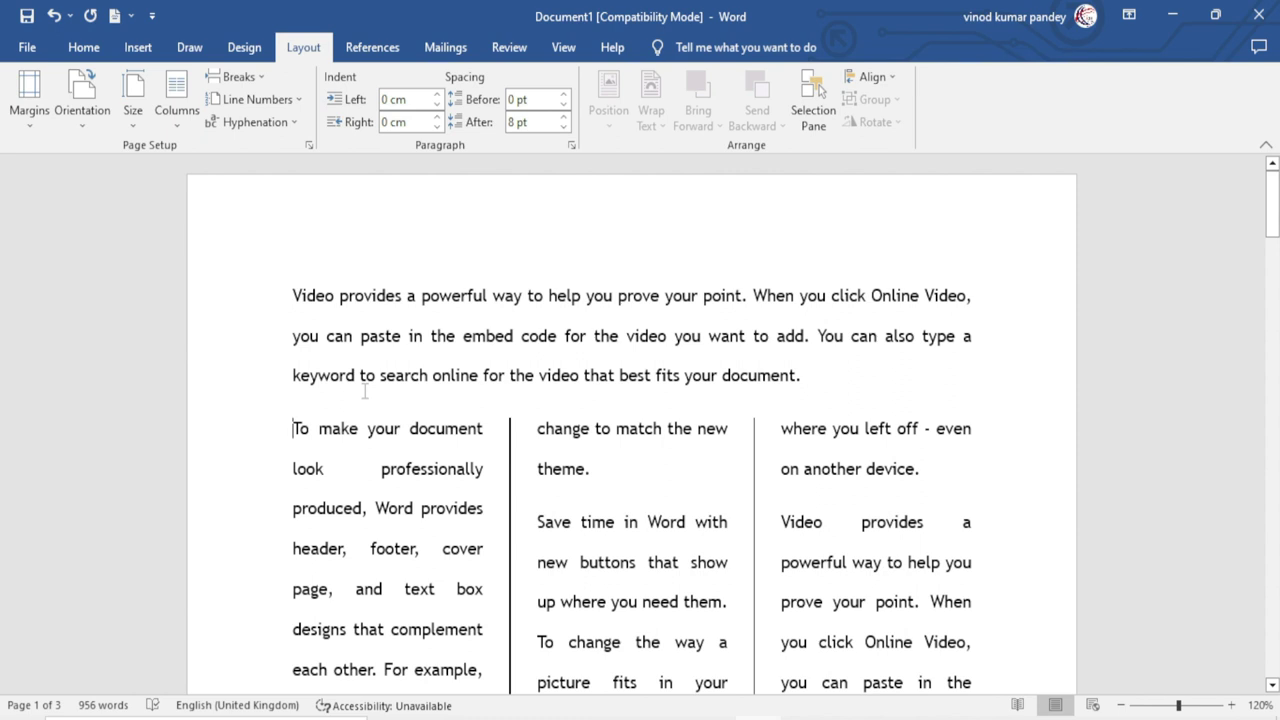
key(ctrl+z)
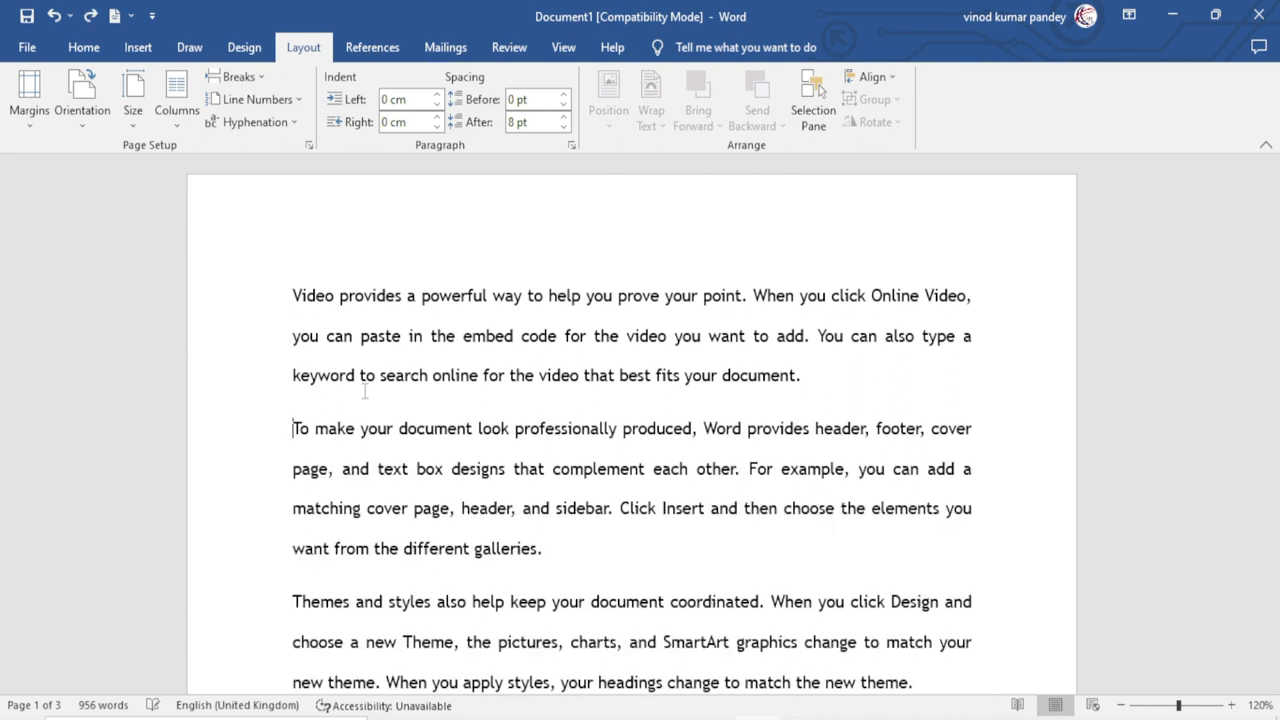
click(177, 100)
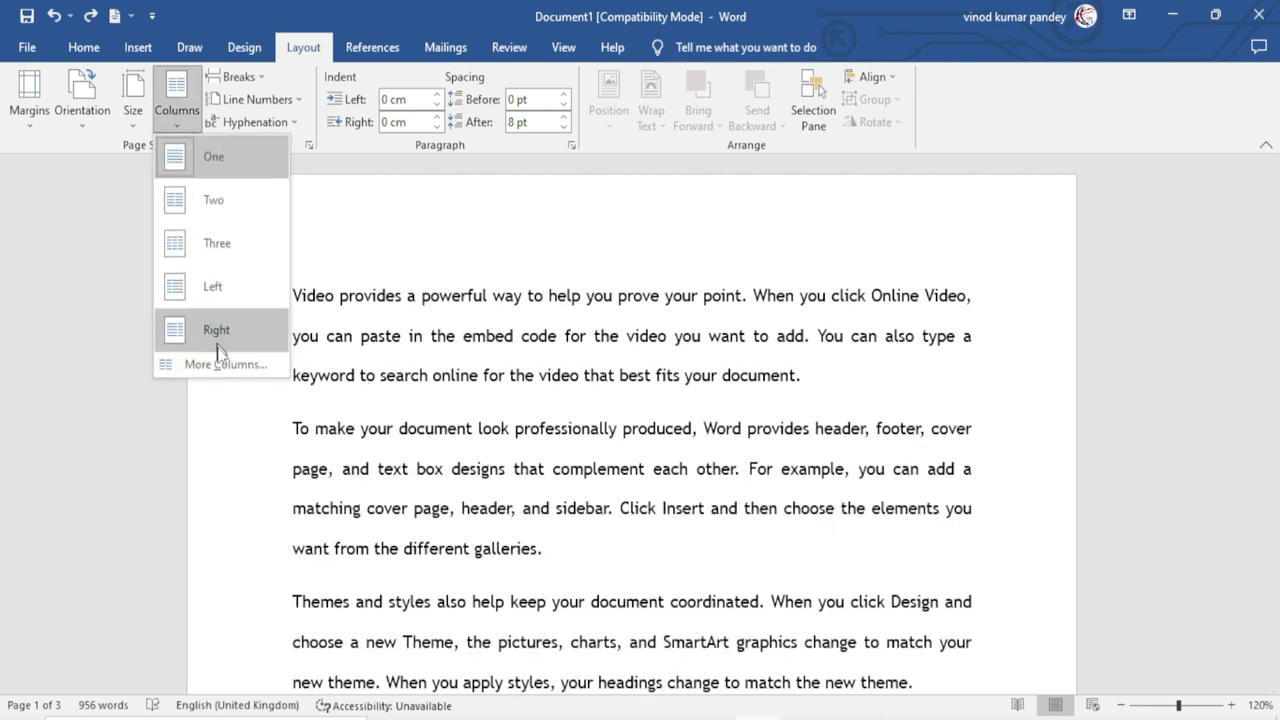
click(230, 367)
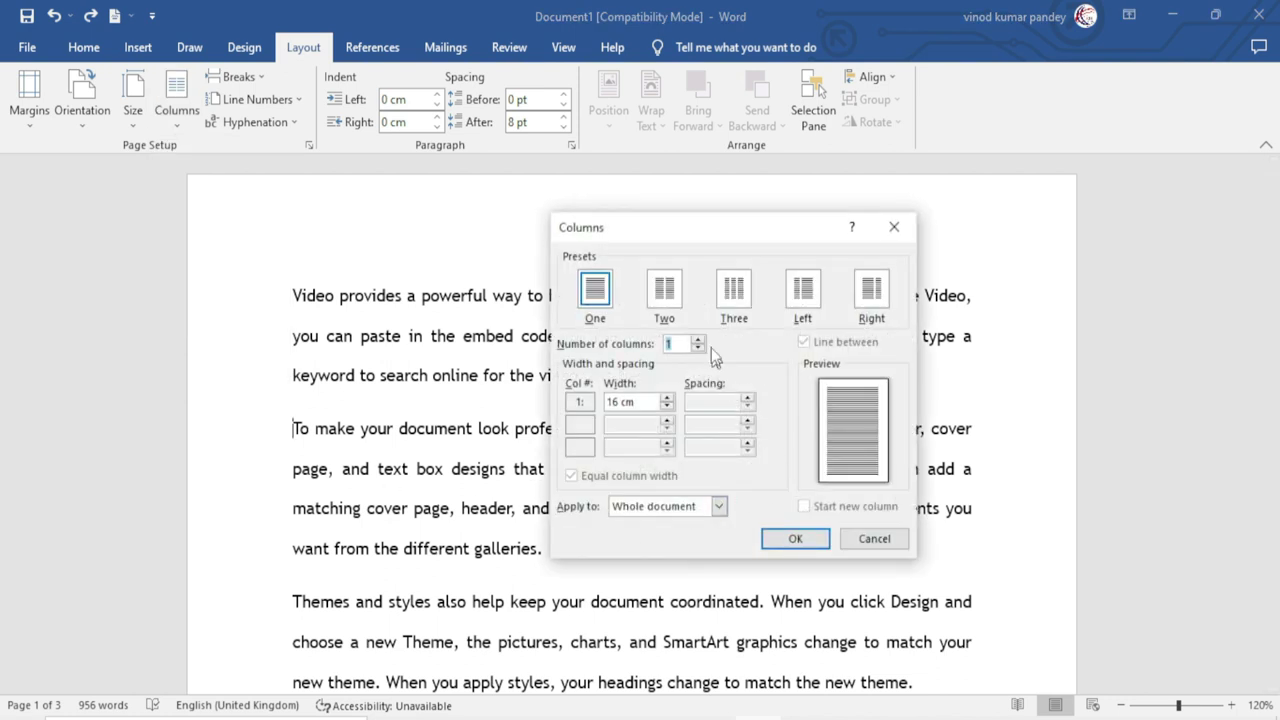
click(699, 339)
click(700, 339)
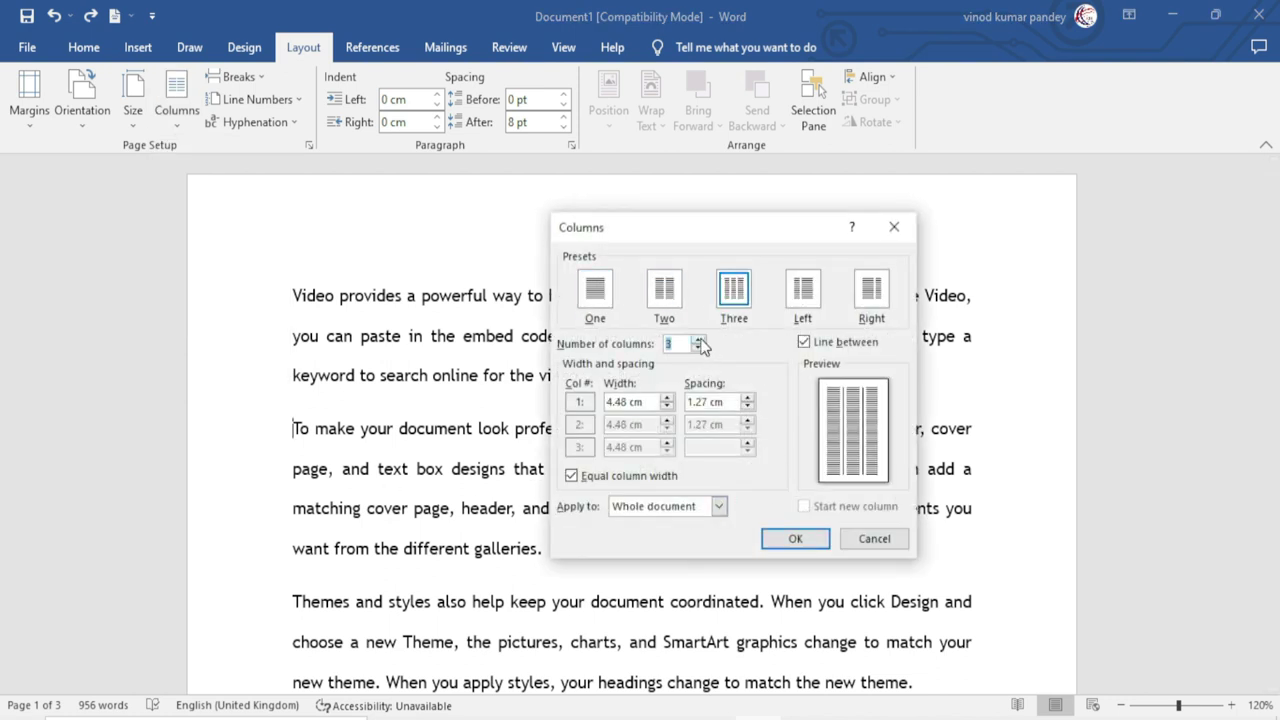
click(718, 506)
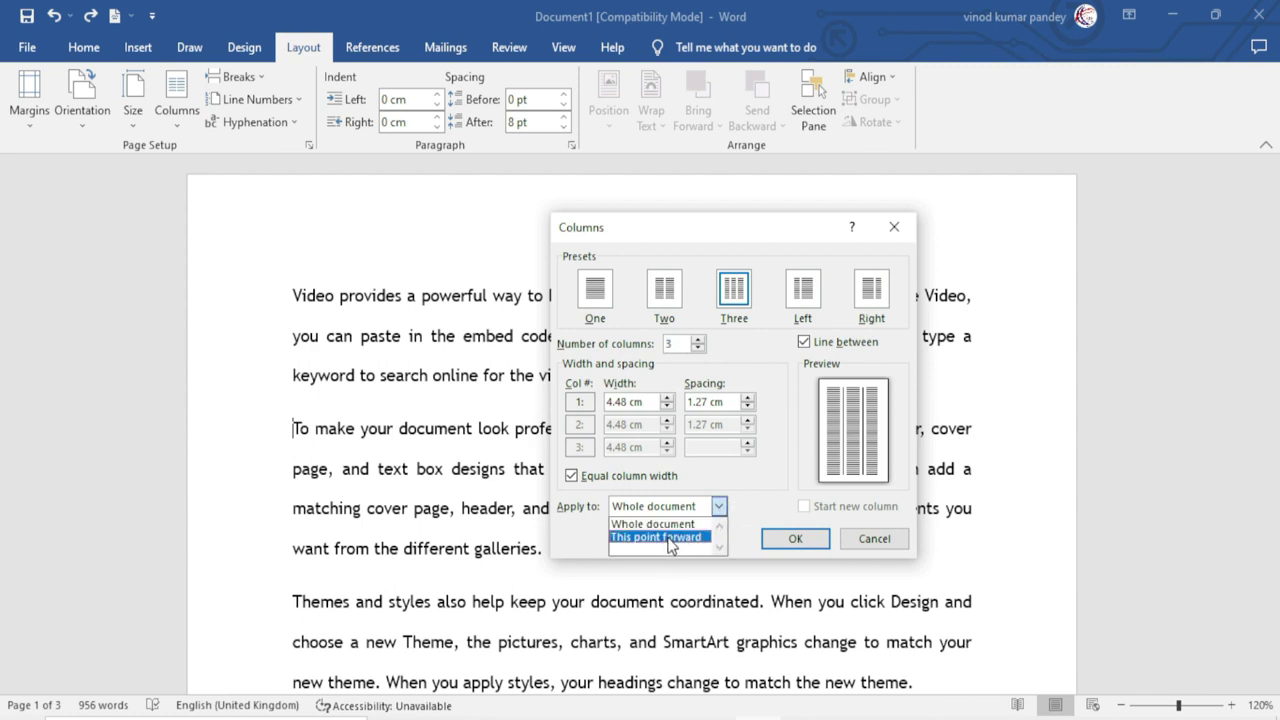
click(665, 538)
click(804, 507)
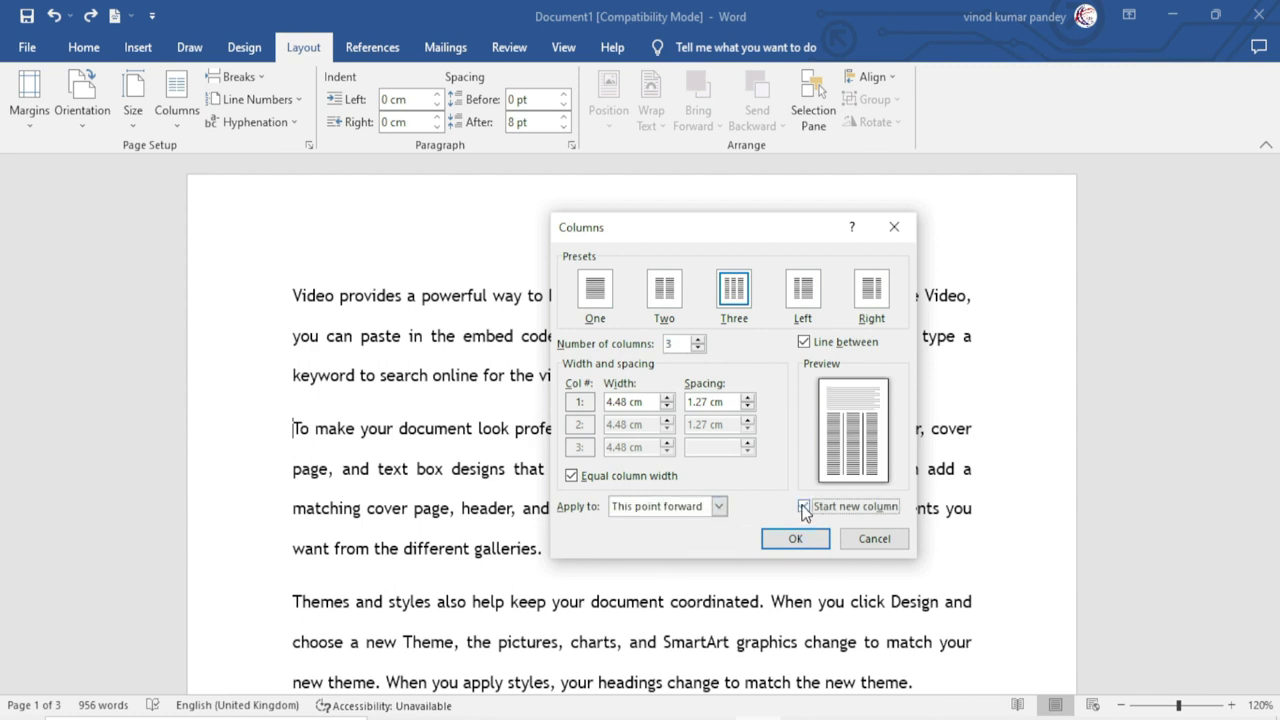
click(798, 540)
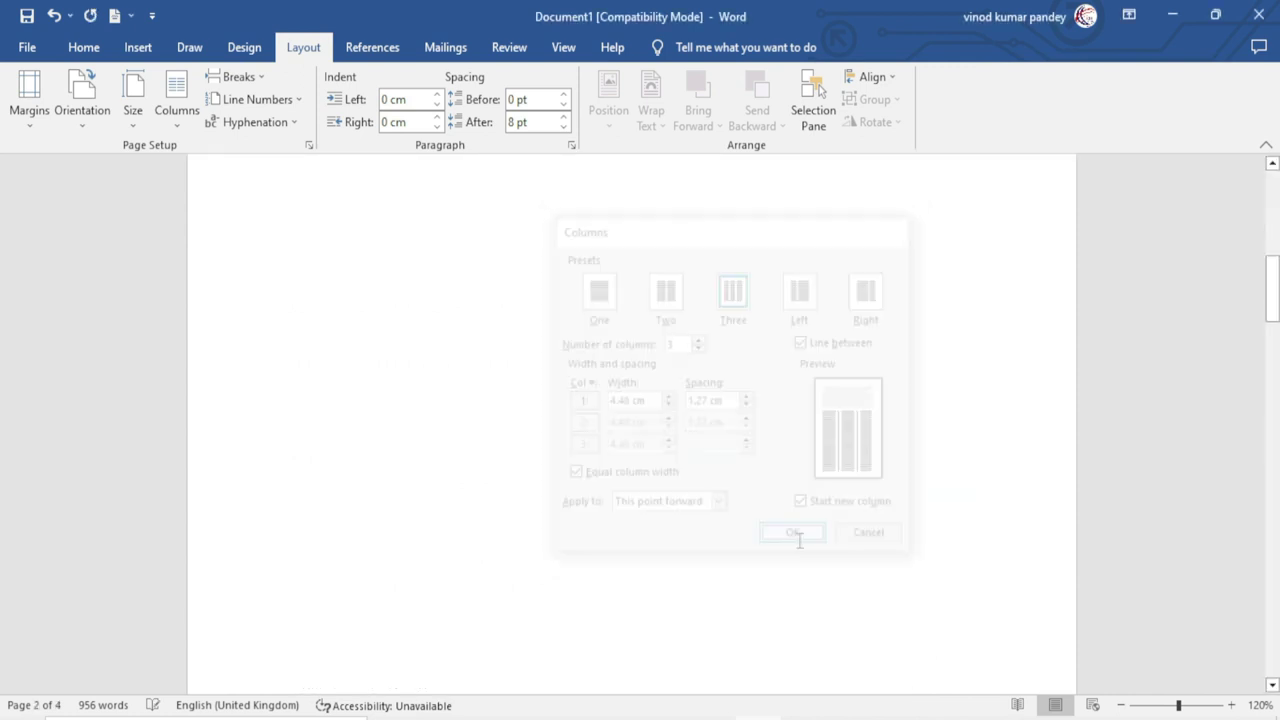
mouse_move(1272, 300)
mouse_down()
mouse_move(1273, 208)
mouse_move(1275, 328)
mouse_move(1273, 222)
mouse_up()
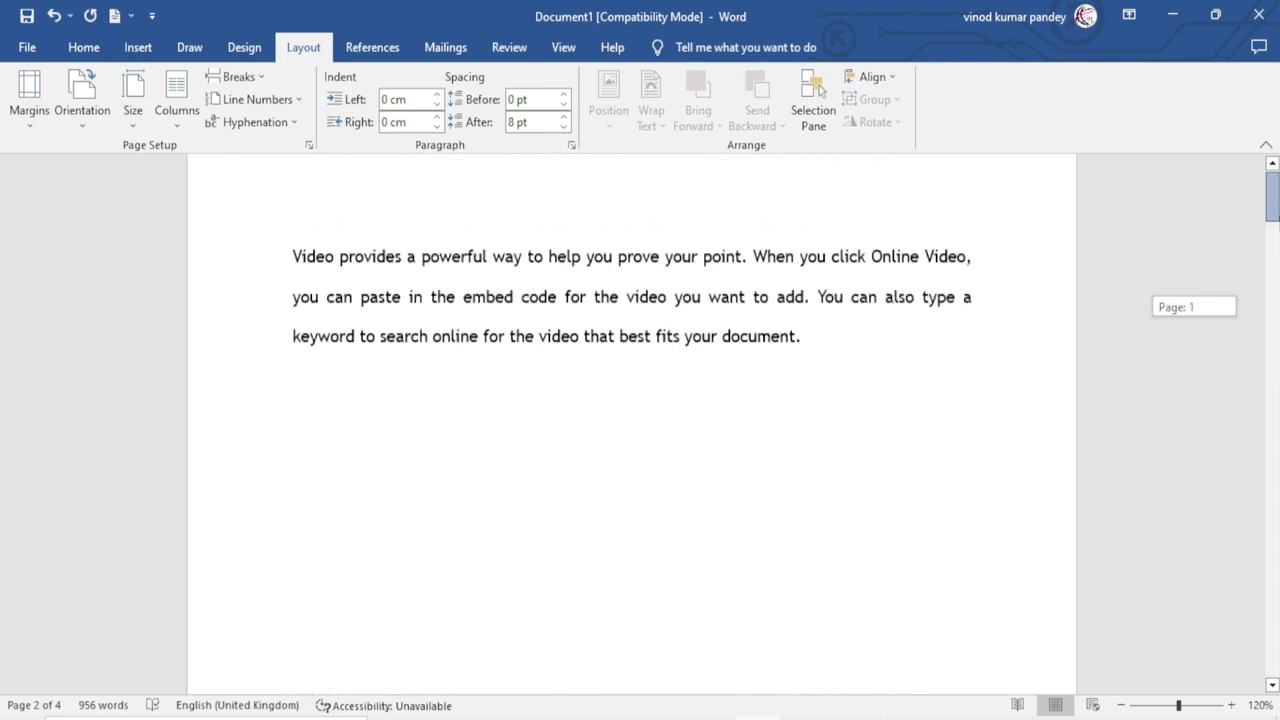
click(539, 364)
click(176, 110)
click(497, 480)
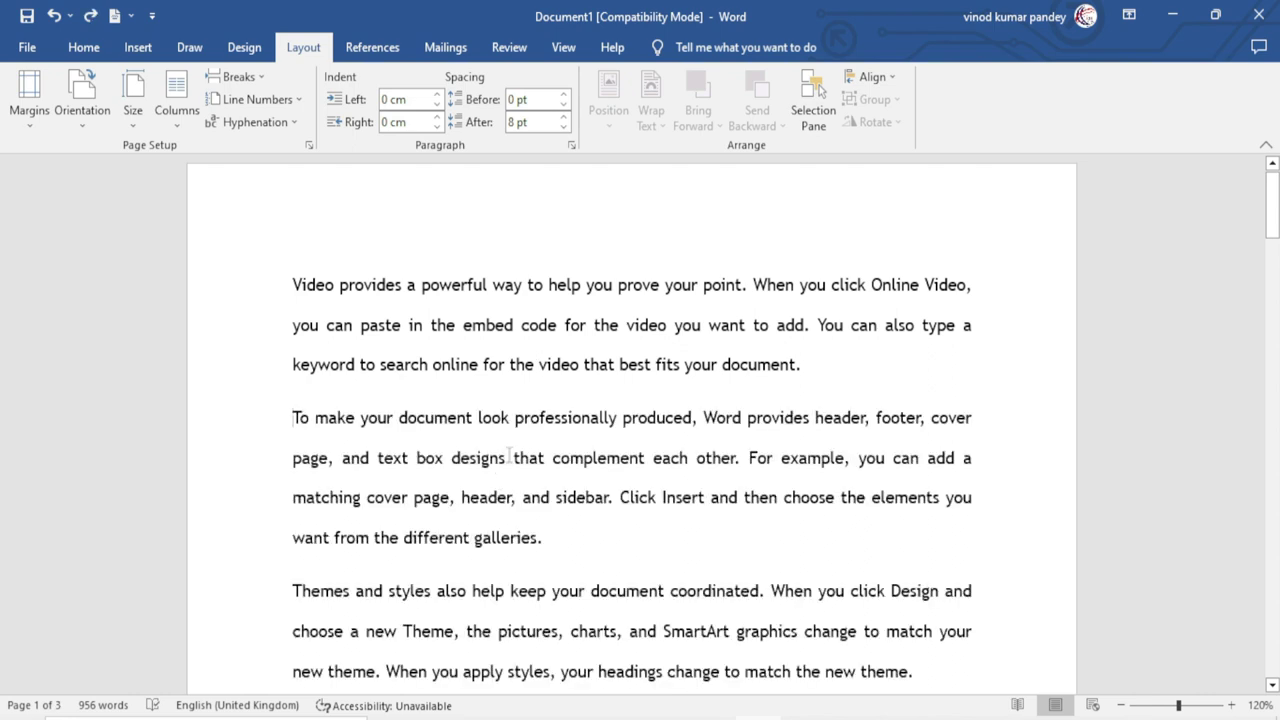
- Switch the text to two columns, then to three, using the Columns presets
click(176, 115)
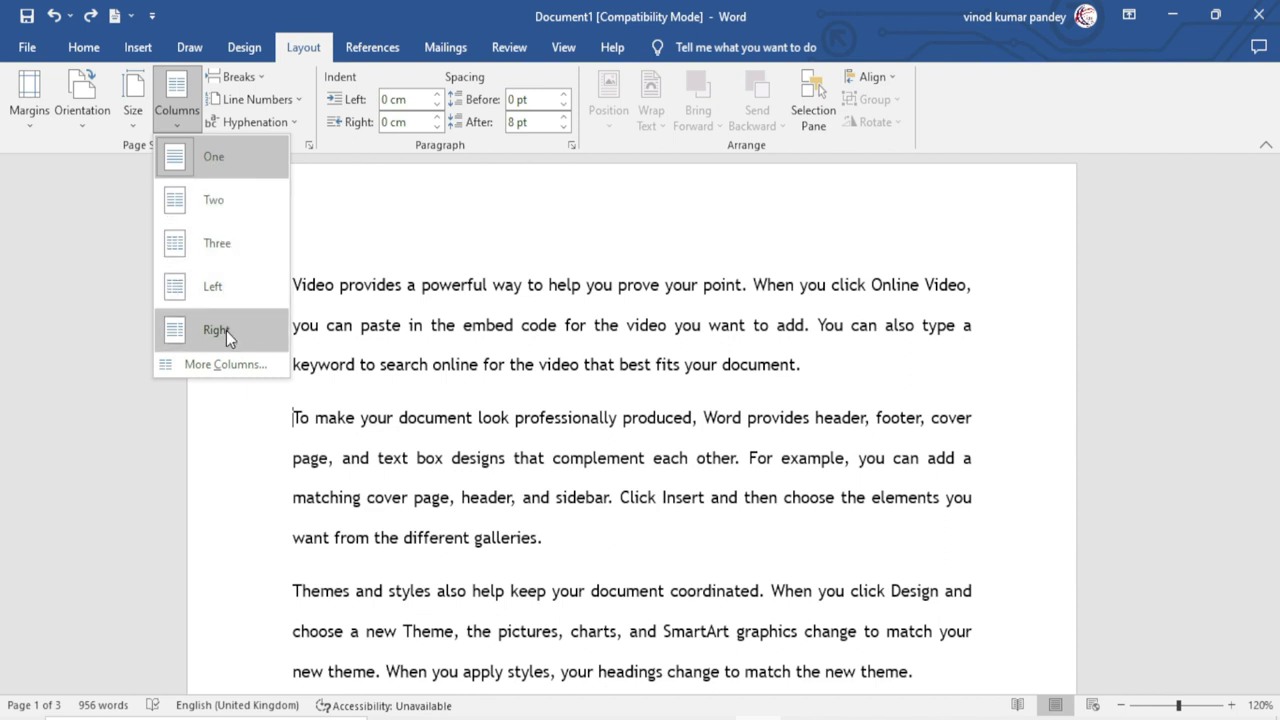
click(216, 204)
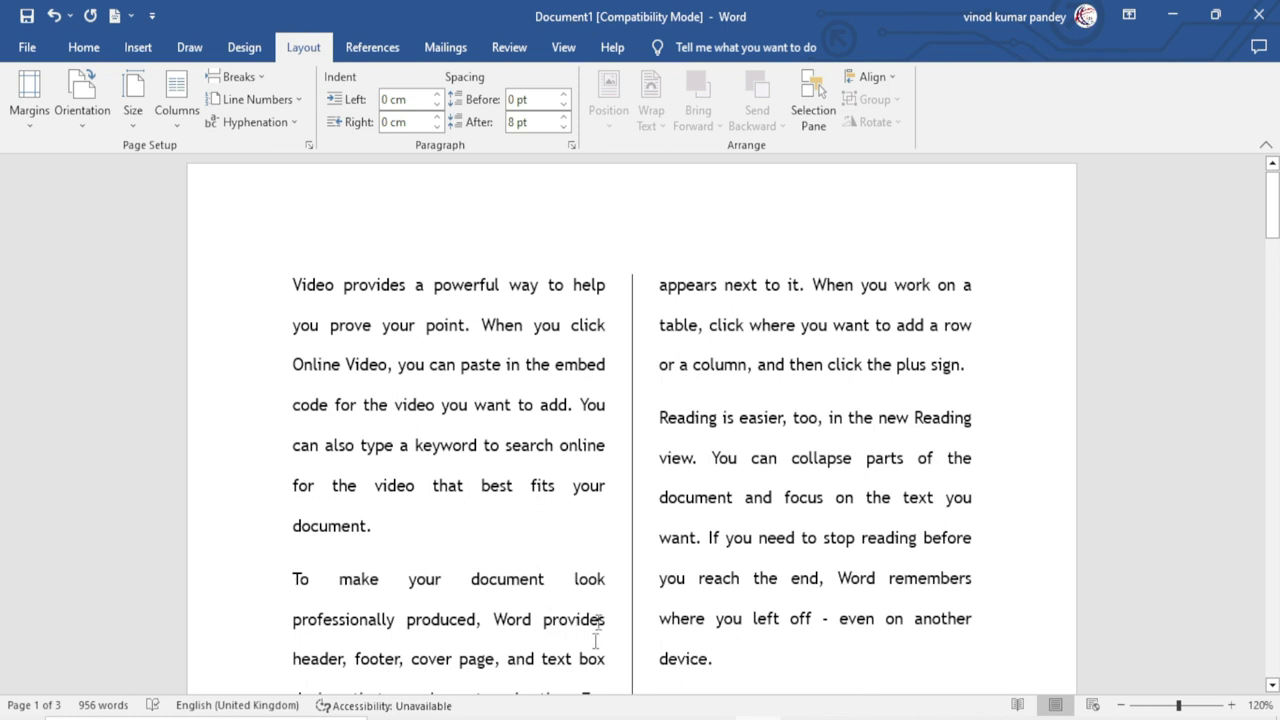
click(176, 110)
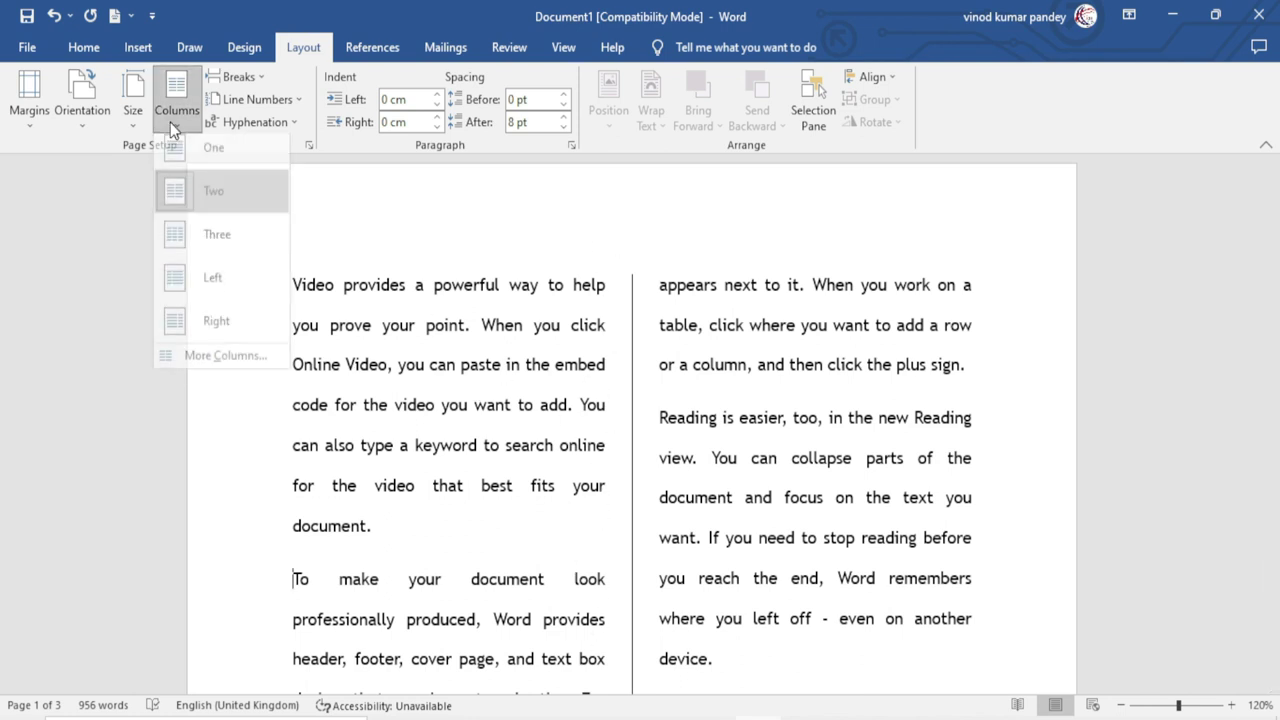
click(215, 244)
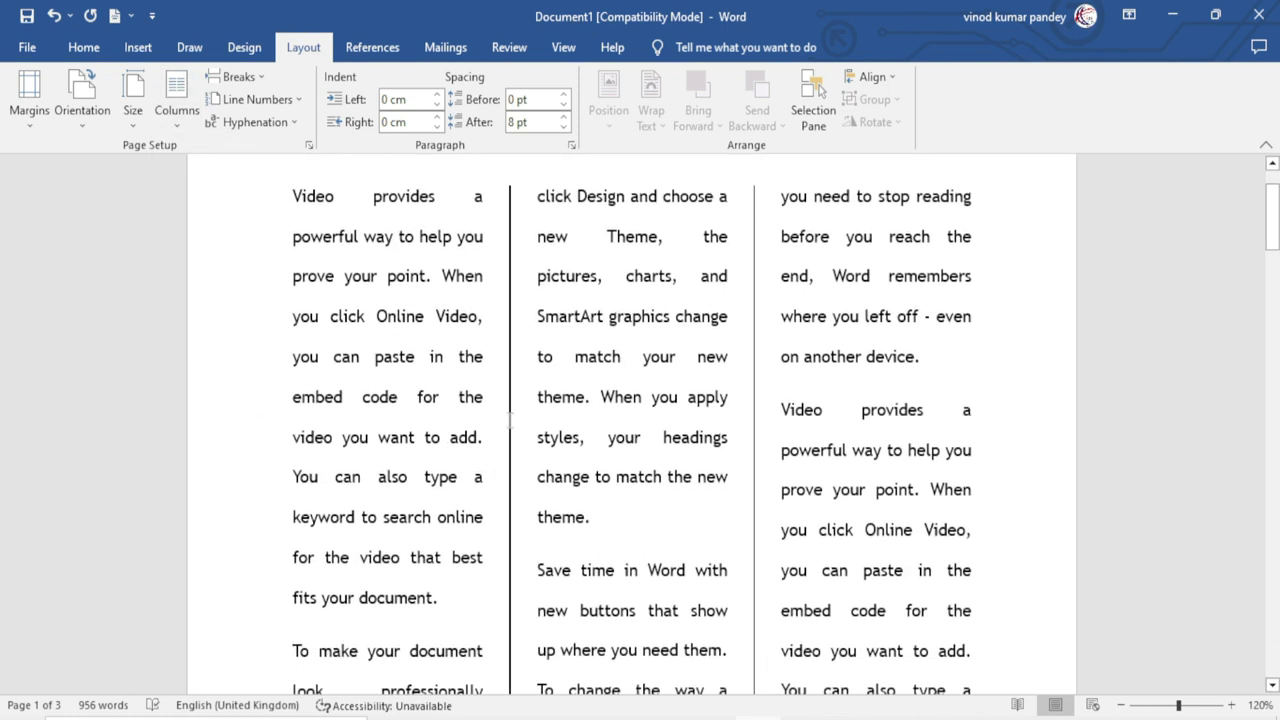
- Try the Left and Right column presets, then undo back to a single column
click(176, 130)
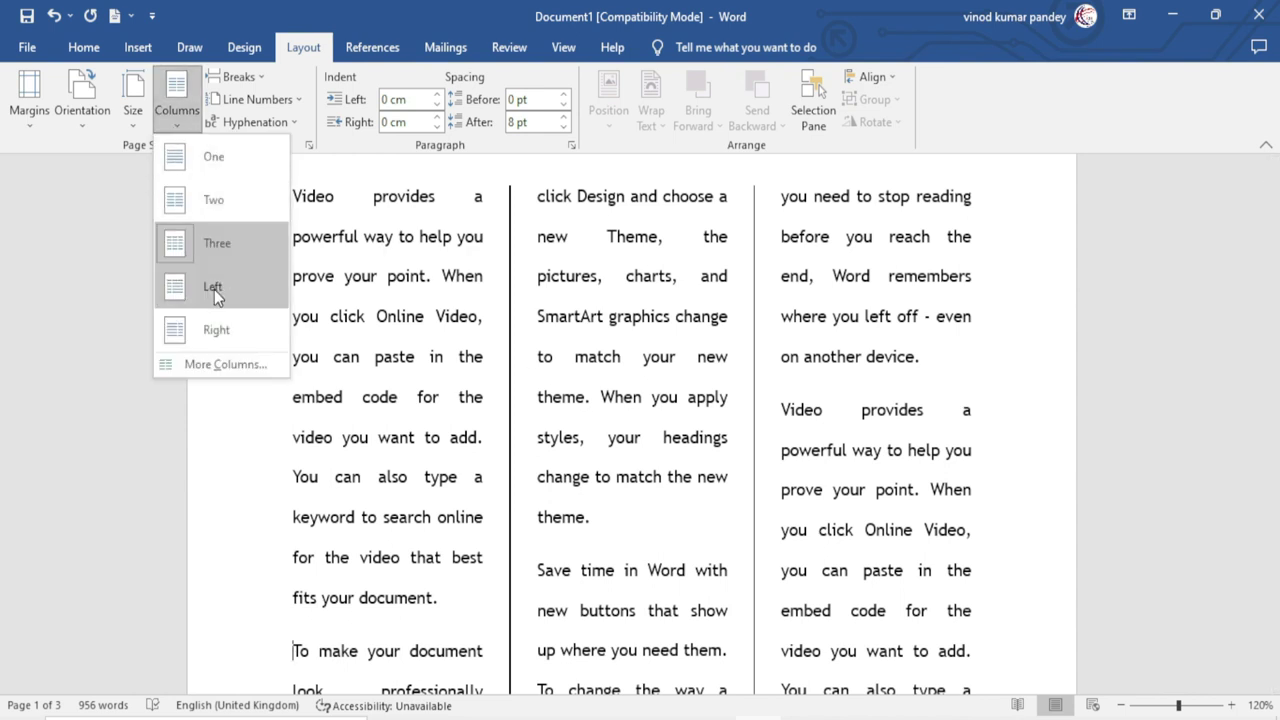
click(209, 292)
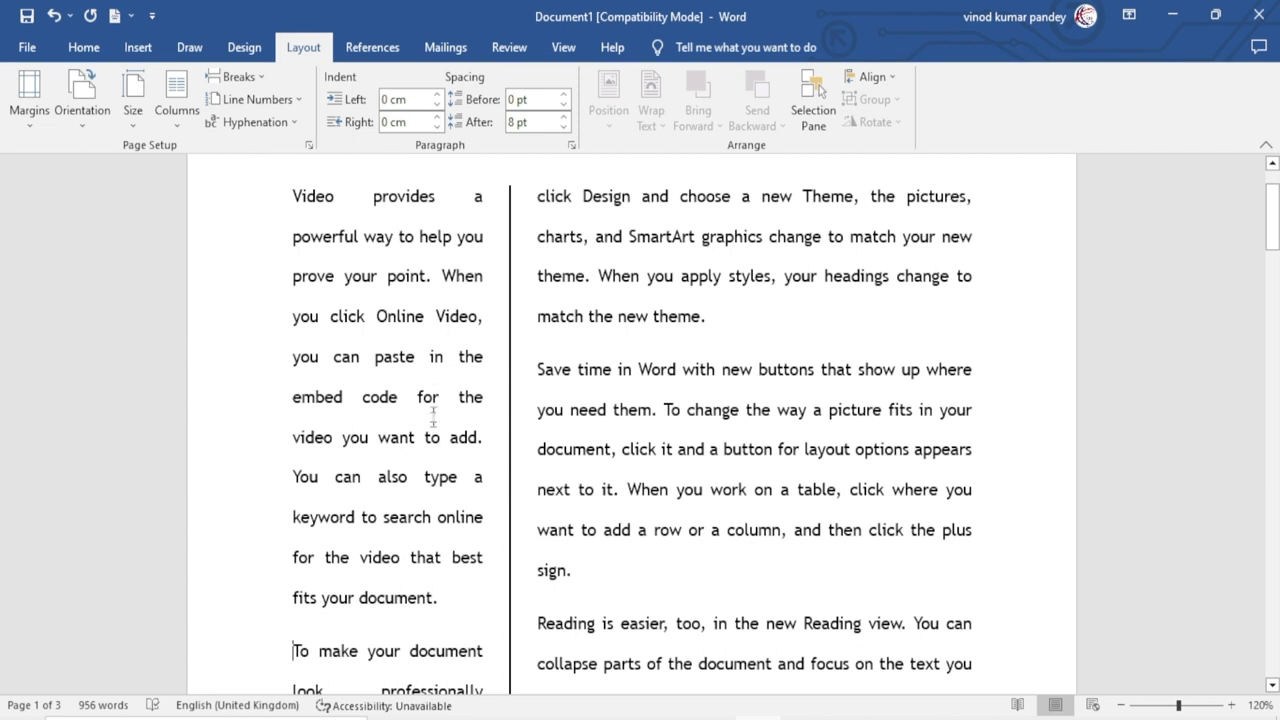
scroll(432, 428, up, 2)
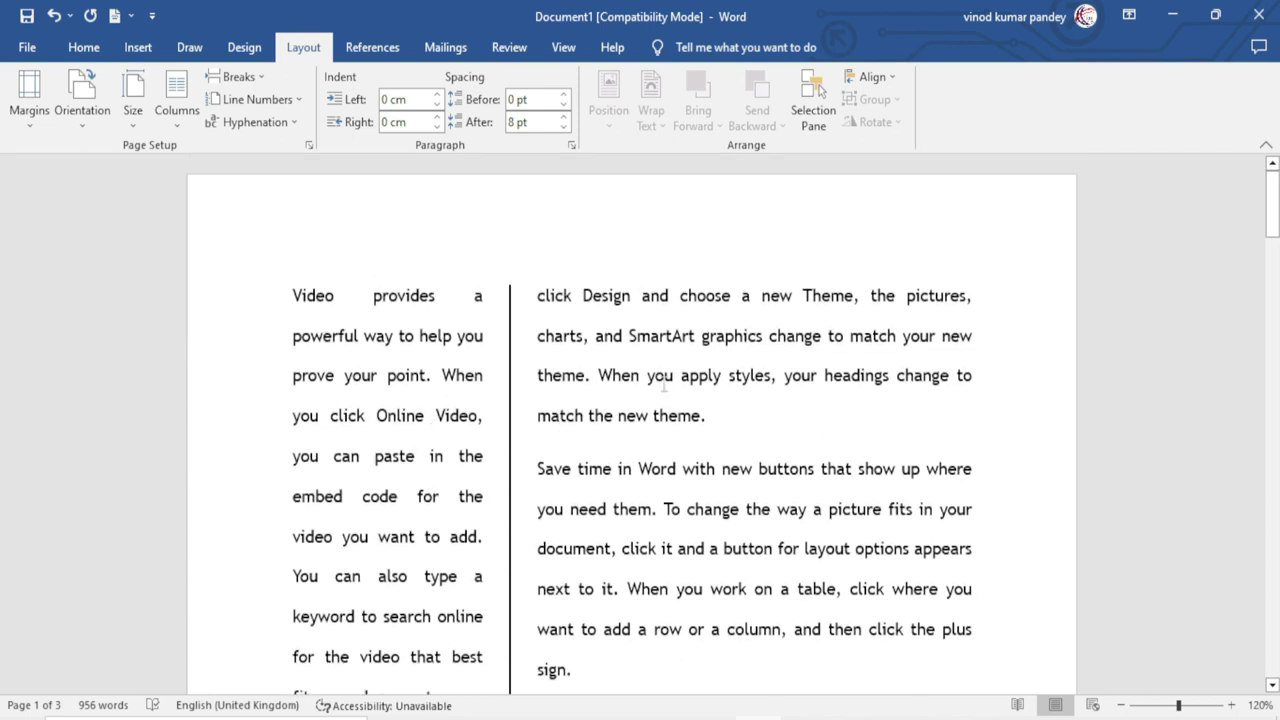
click(176, 105)
click(215, 330)
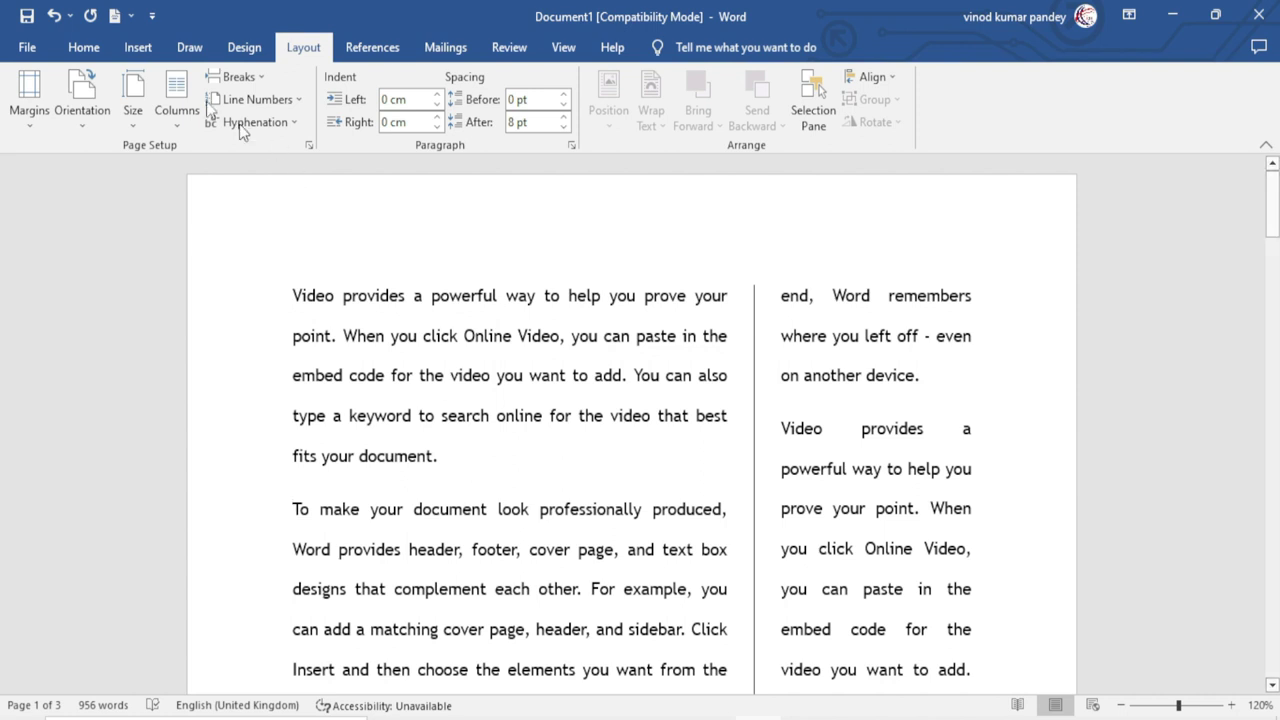
click(184, 120)
click(571, 360)
key(ctrl+z)
key(ctrl+z)
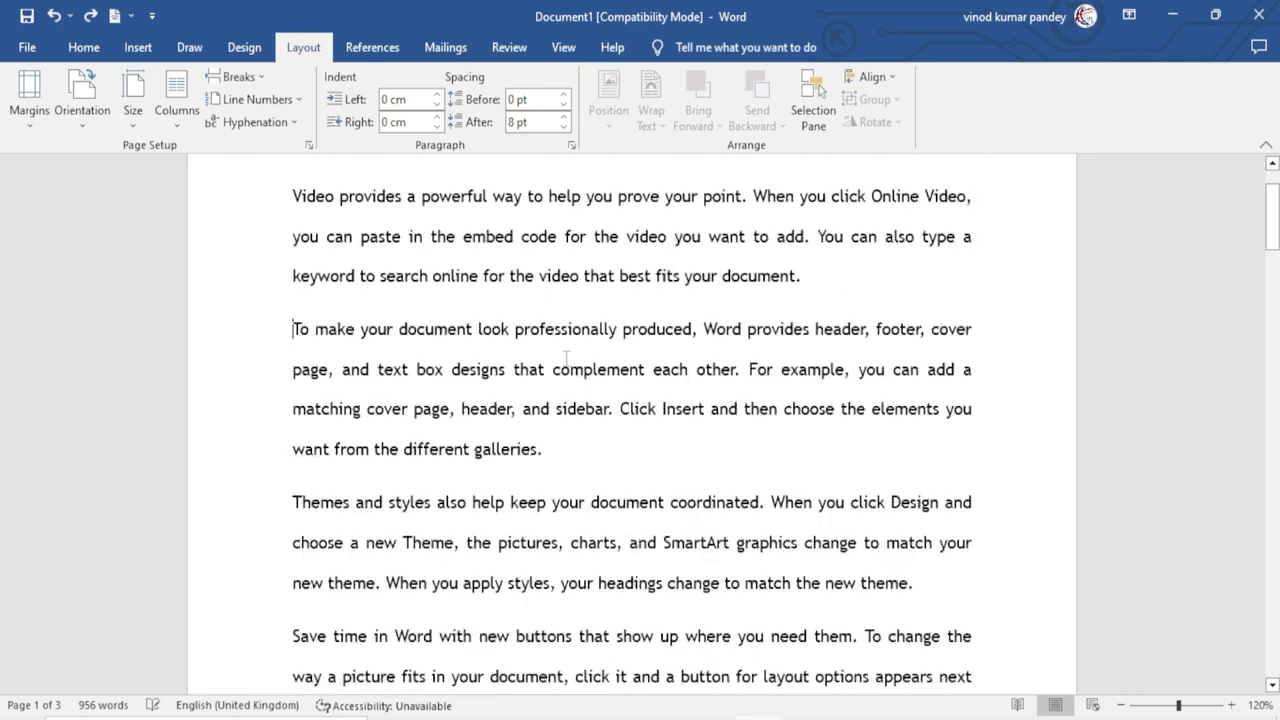
- Delete all the document text and set the page to three columns
key(ctrl+a)
key(Delete)
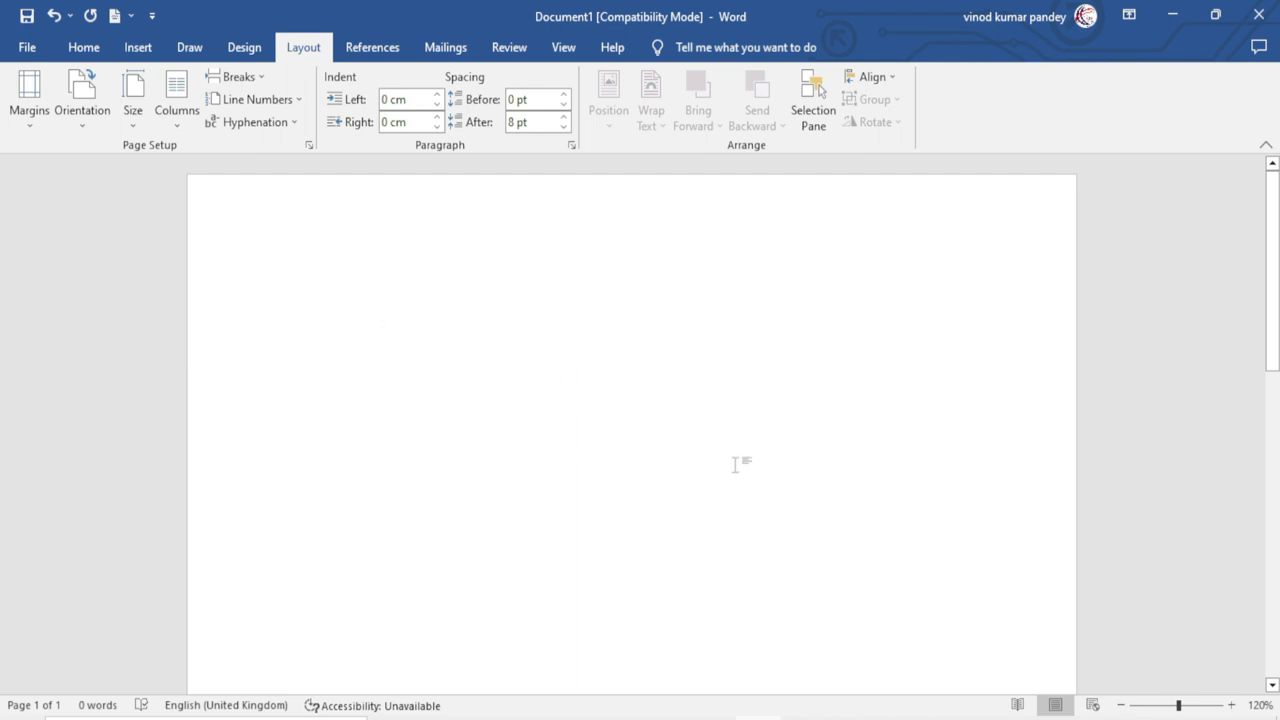
click(176, 105)
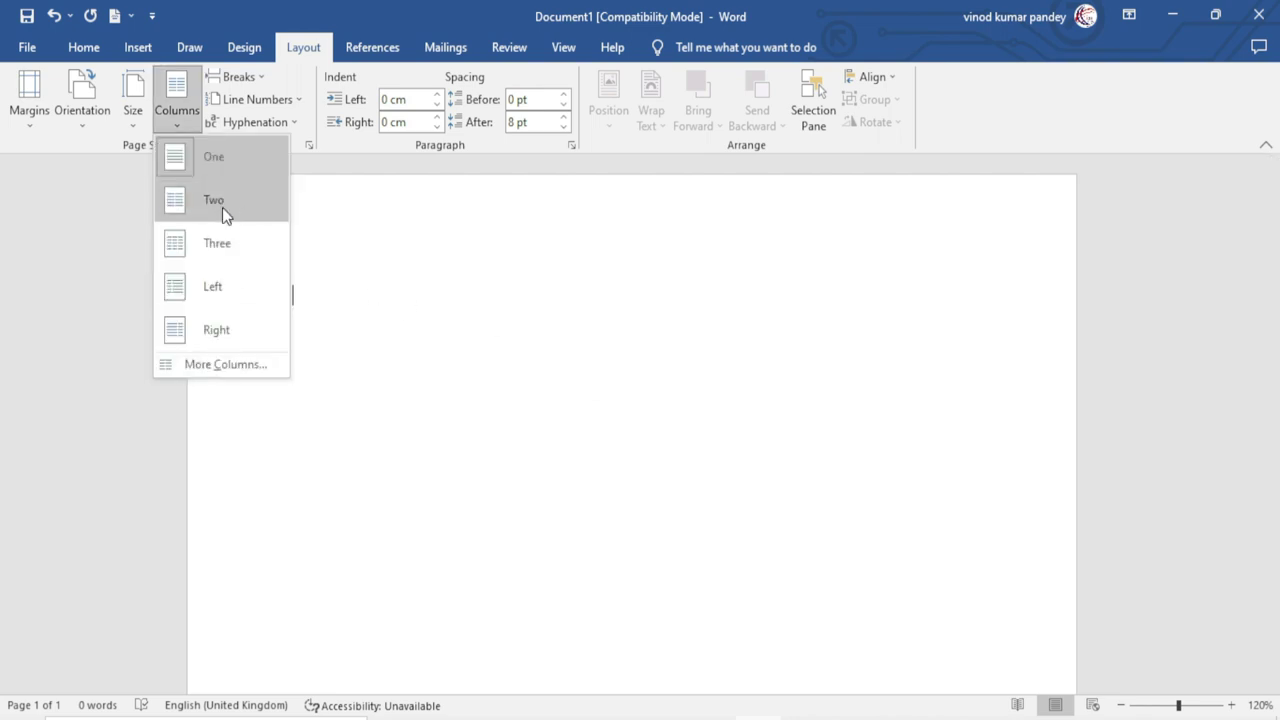
click(225, 249)
- Type the sample text 'Type your document ..' followed by 'Document'
text(Type your document ..)
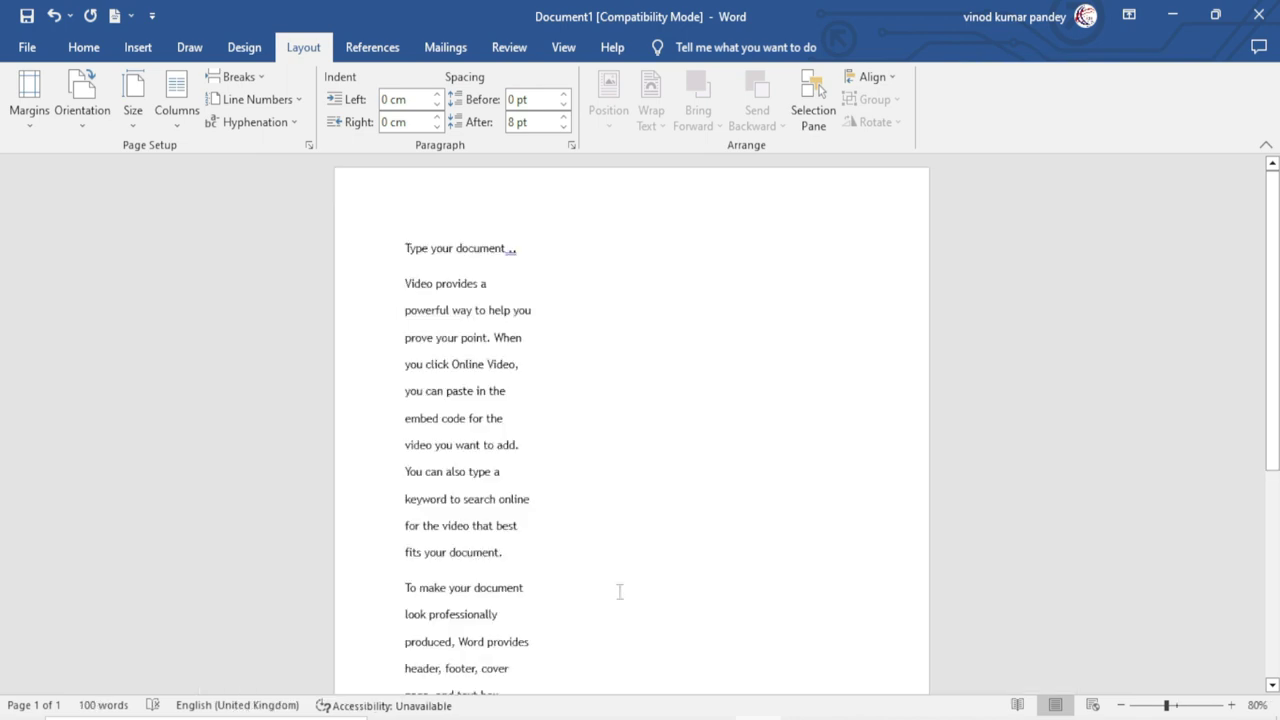
scroll(619, 591, down, 2)
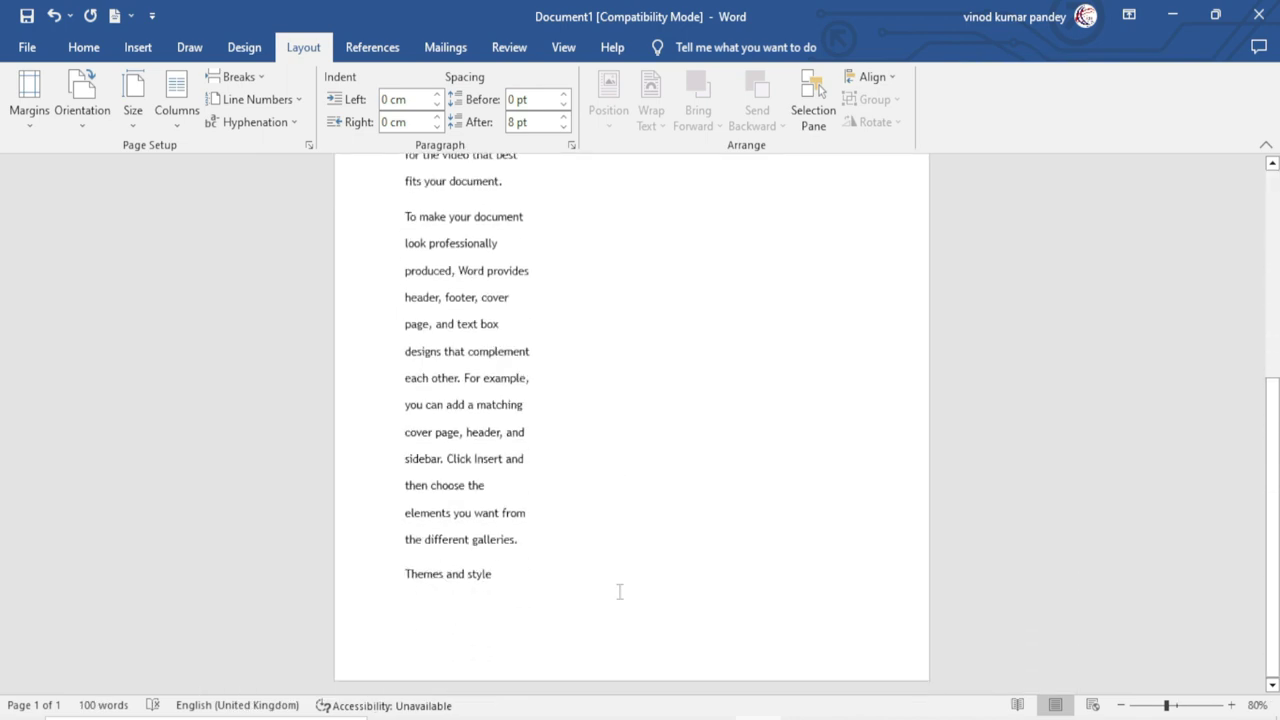
text( Docum)
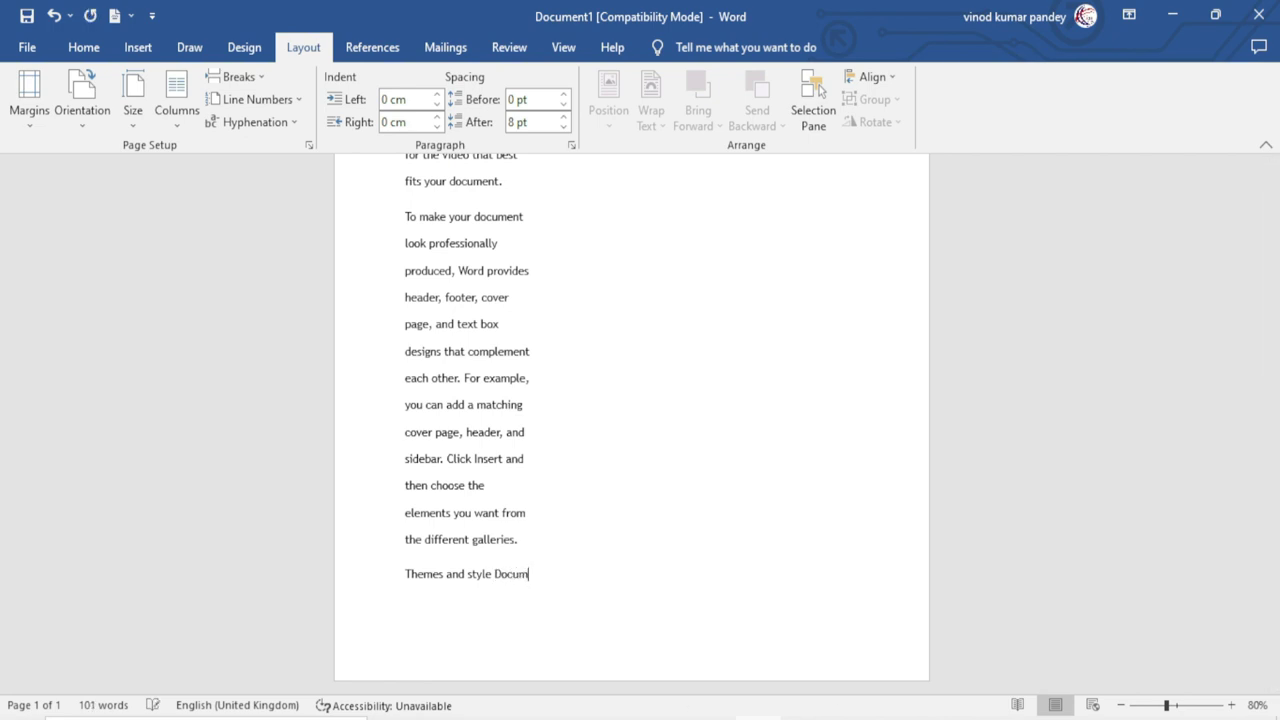
text(ent)
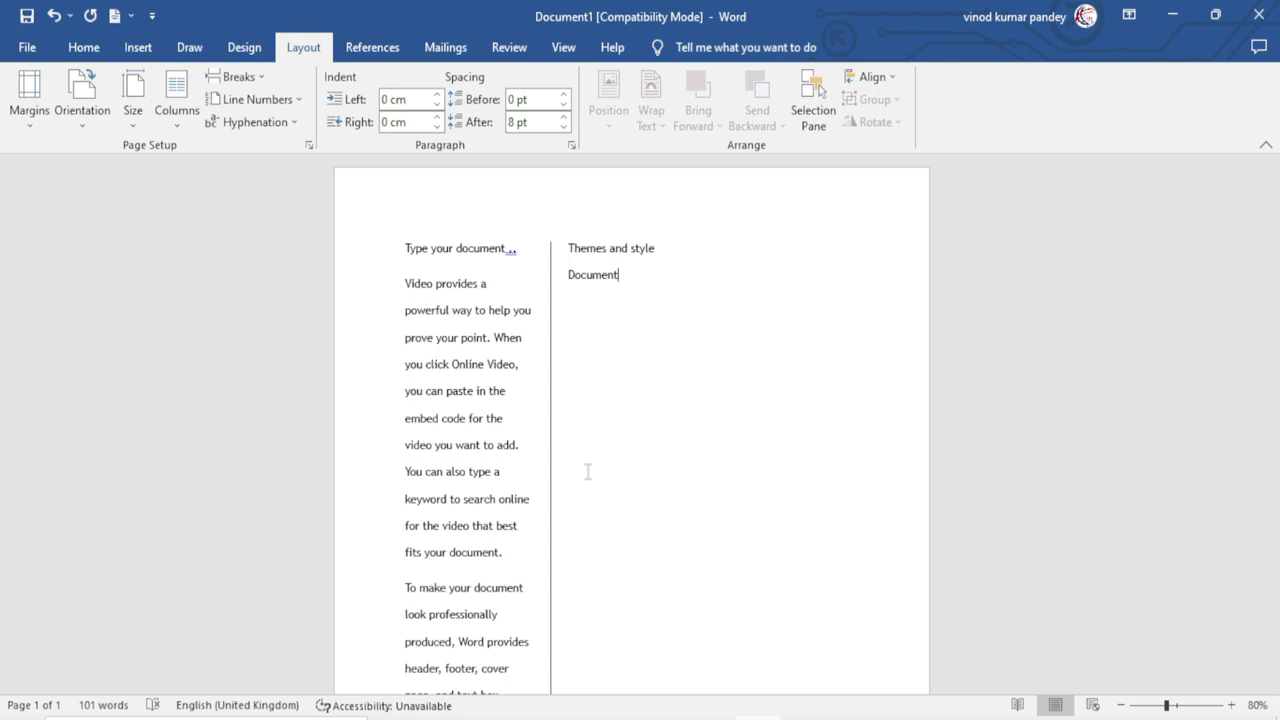
- Scroll the text and undo the last letters typed in 'Document'
scroll(486, 571, down, 3)
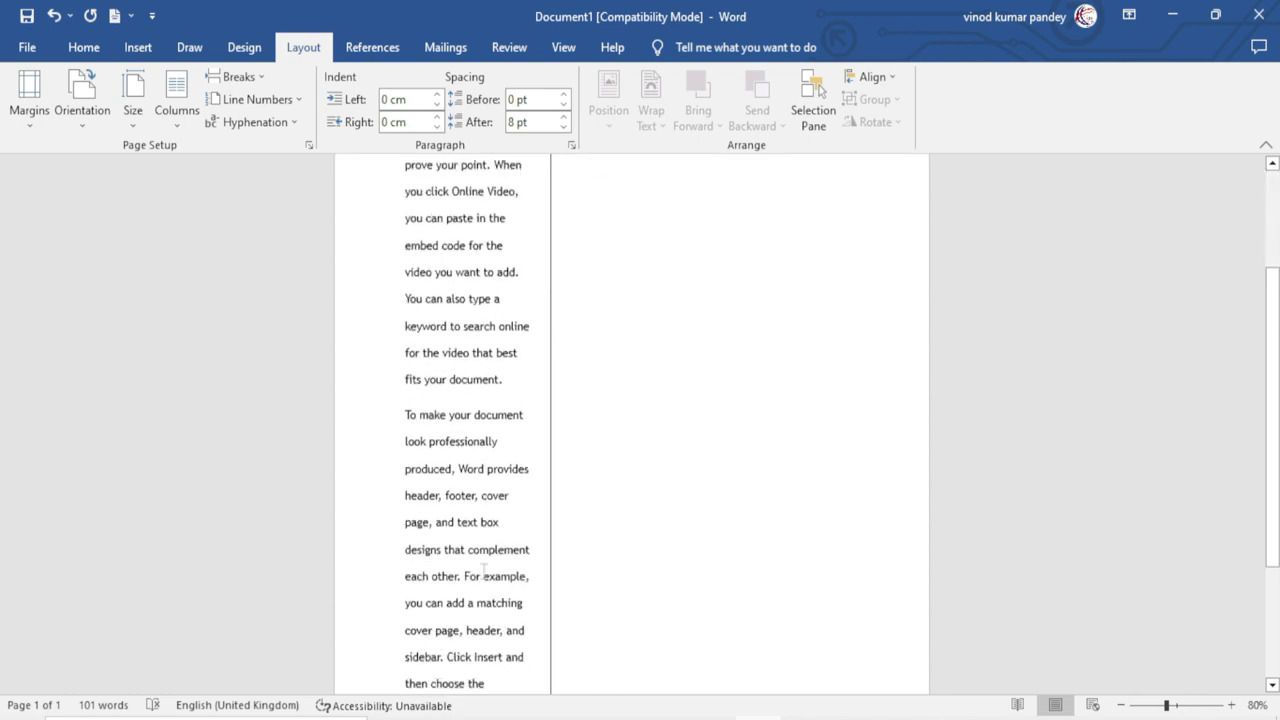
scroll(481, 572, down, 1)
scroll(481, 572, up, 1)
scroll(480, 573, up, 1)
scroll(479, 575, up, 2)
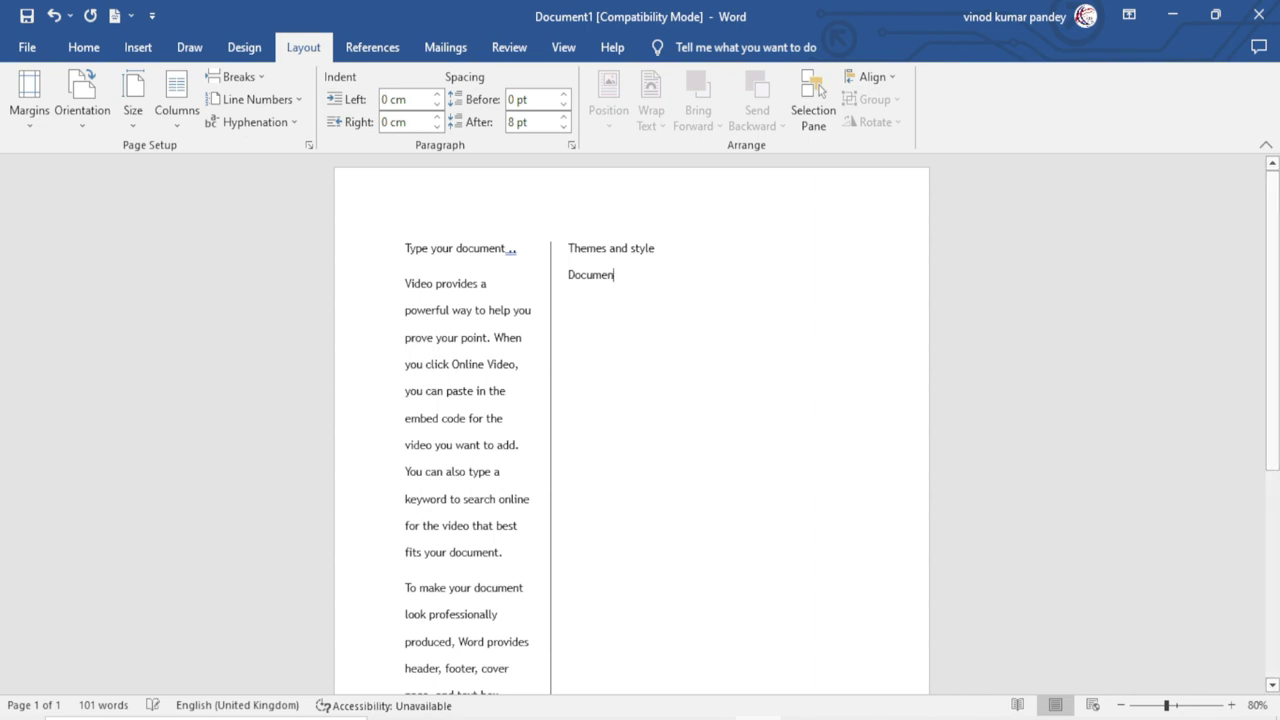
key(ctrl+z)
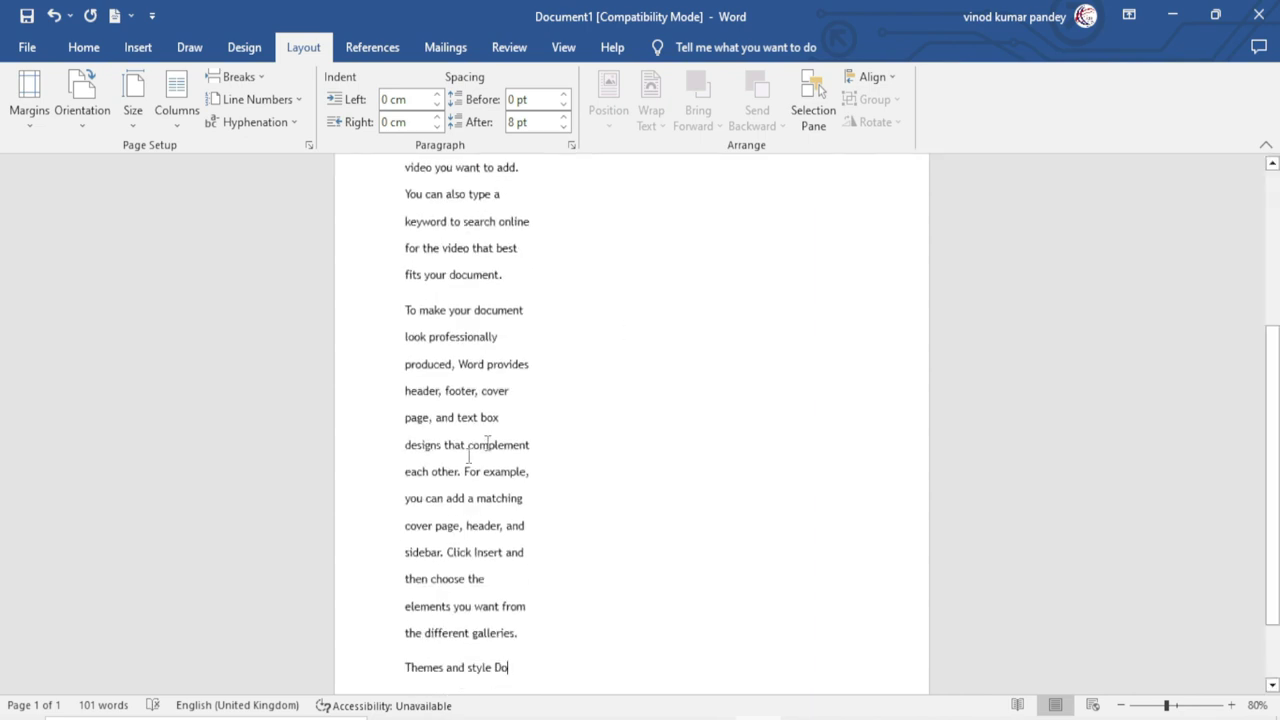
- Select all remaining text and delete it, leaving a blank page
scroll(480, 446, up, 2)
scroll(597, 346, up, 2)
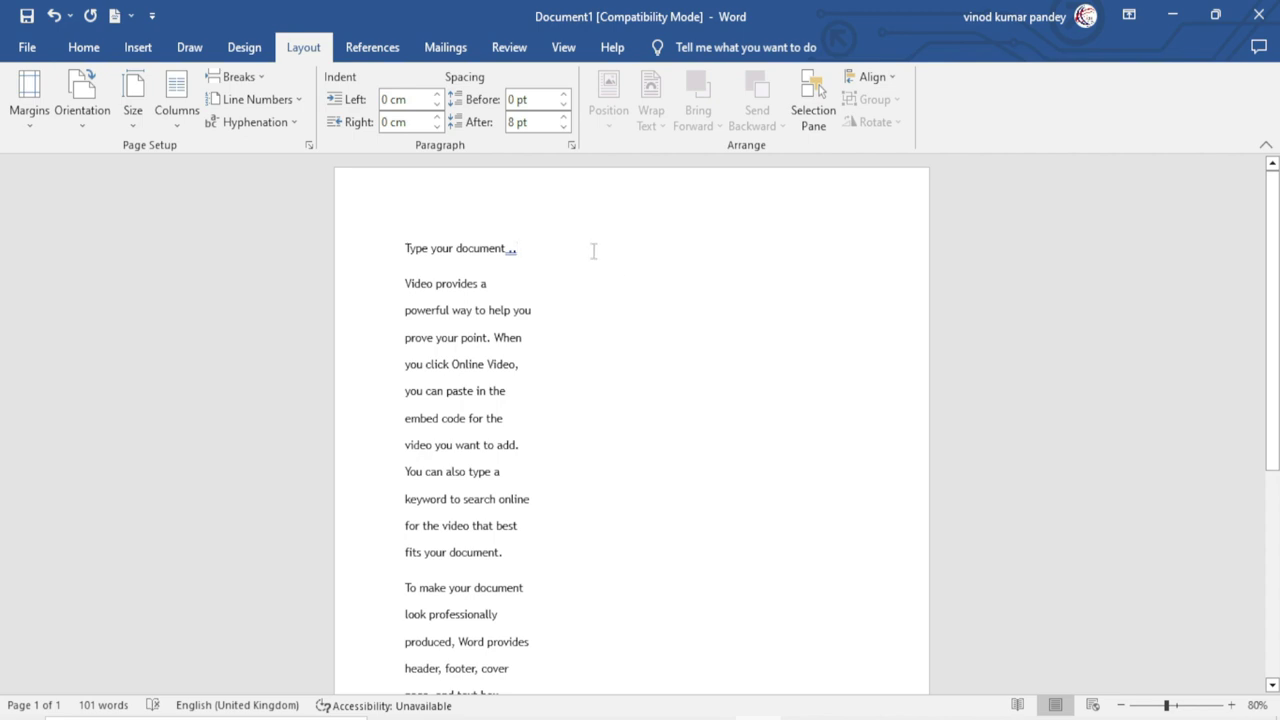
scroll(523, 454, down, 2)
scroll(523, 454, down, 2)
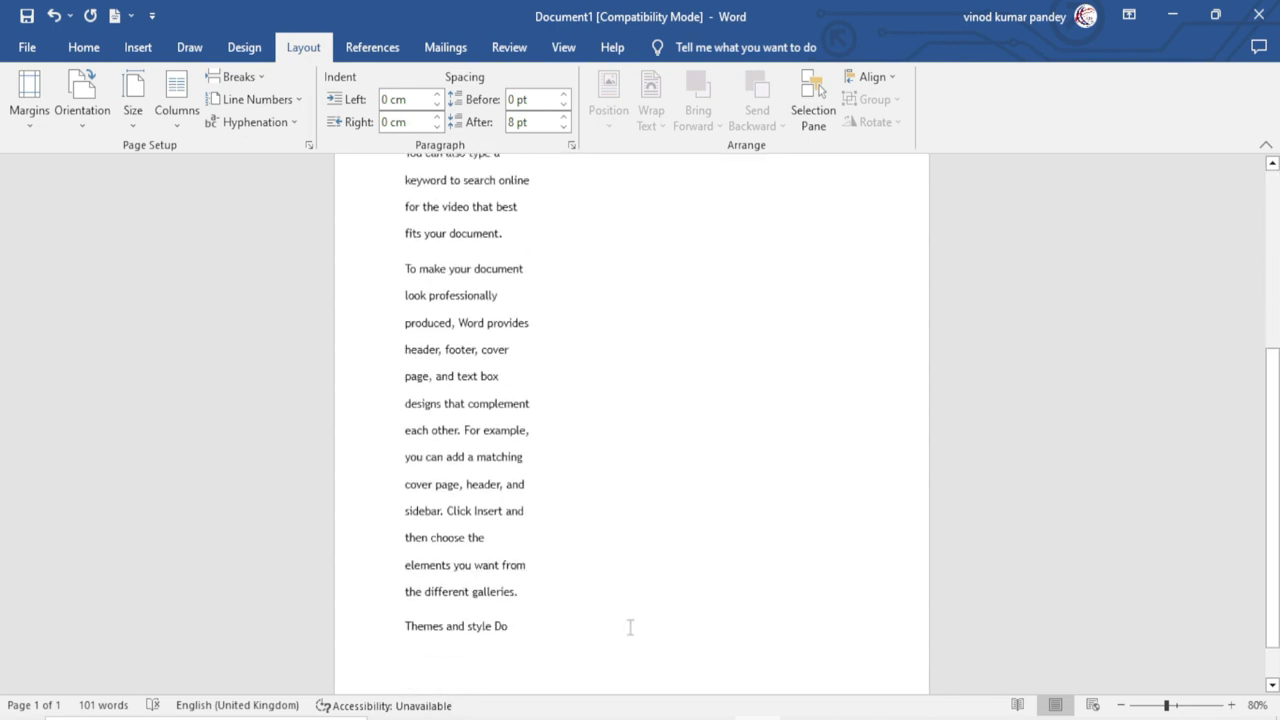
scroll(620, 620, up, 2)
scroll(620, 620, up, 2)
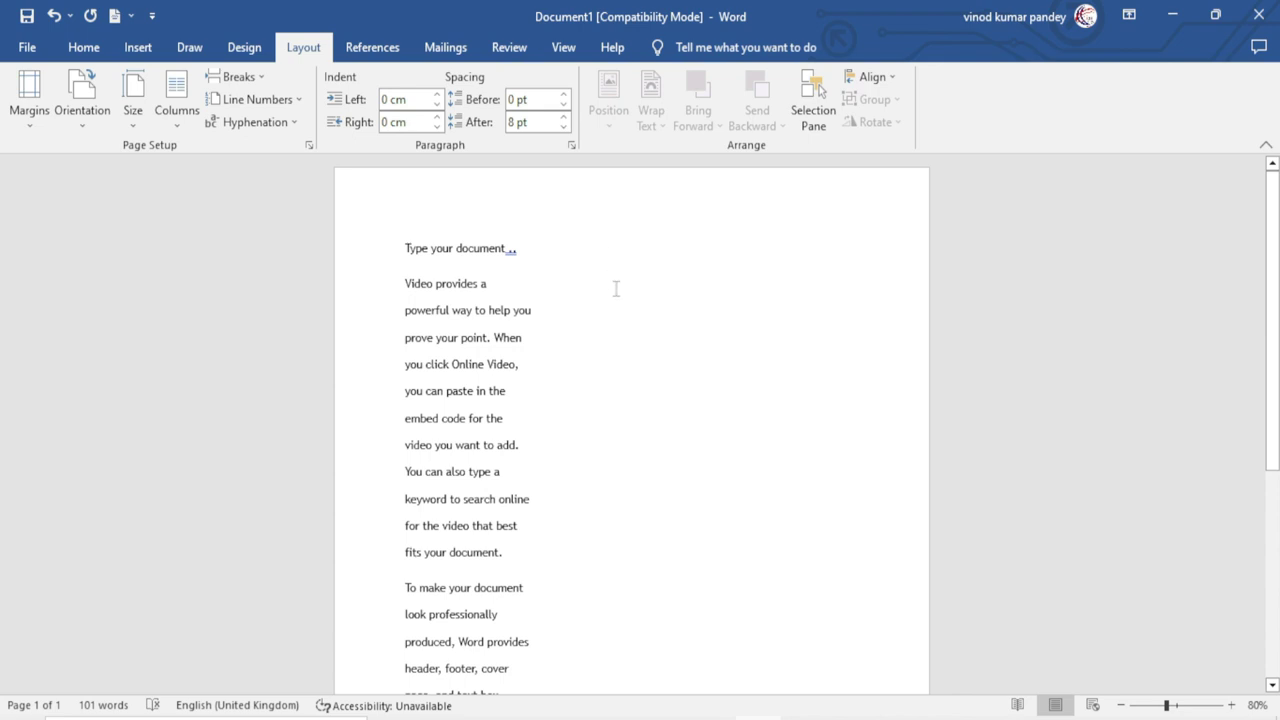
key(ctrl+a)
key(Delete)
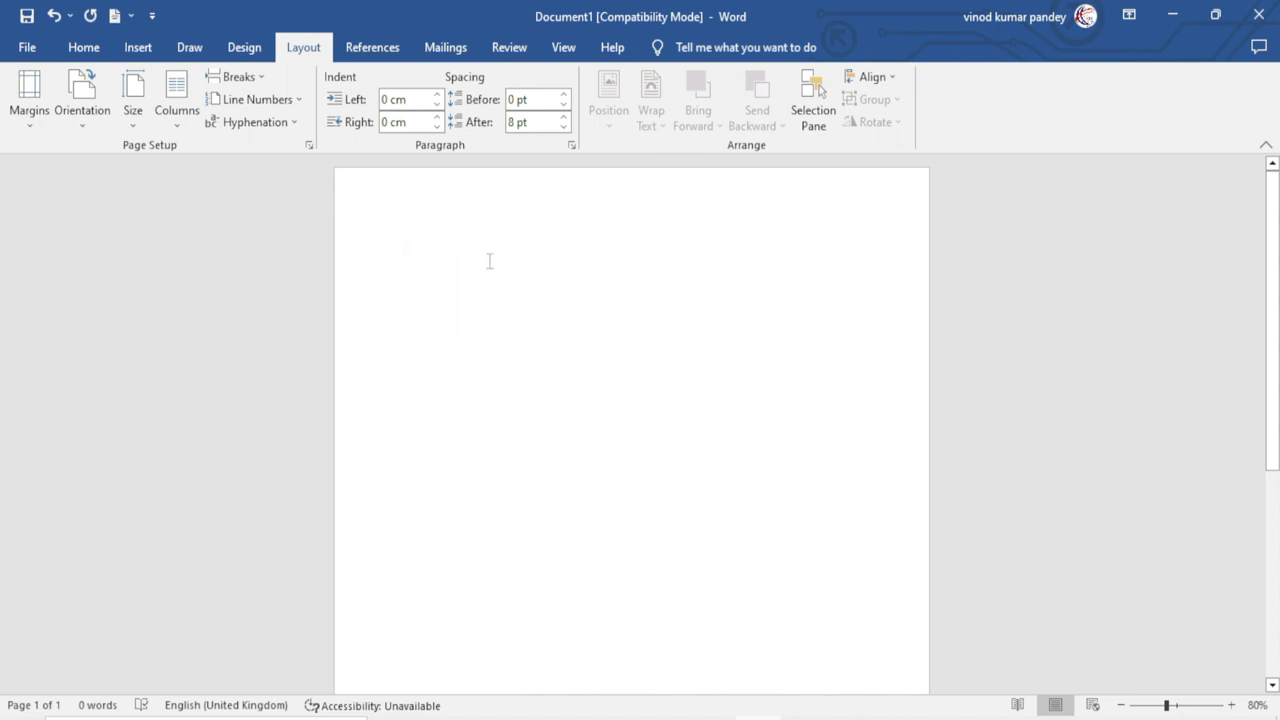
- Type 'Section 1' and insert a column break after it
text(Section 1)
click(263, 79)
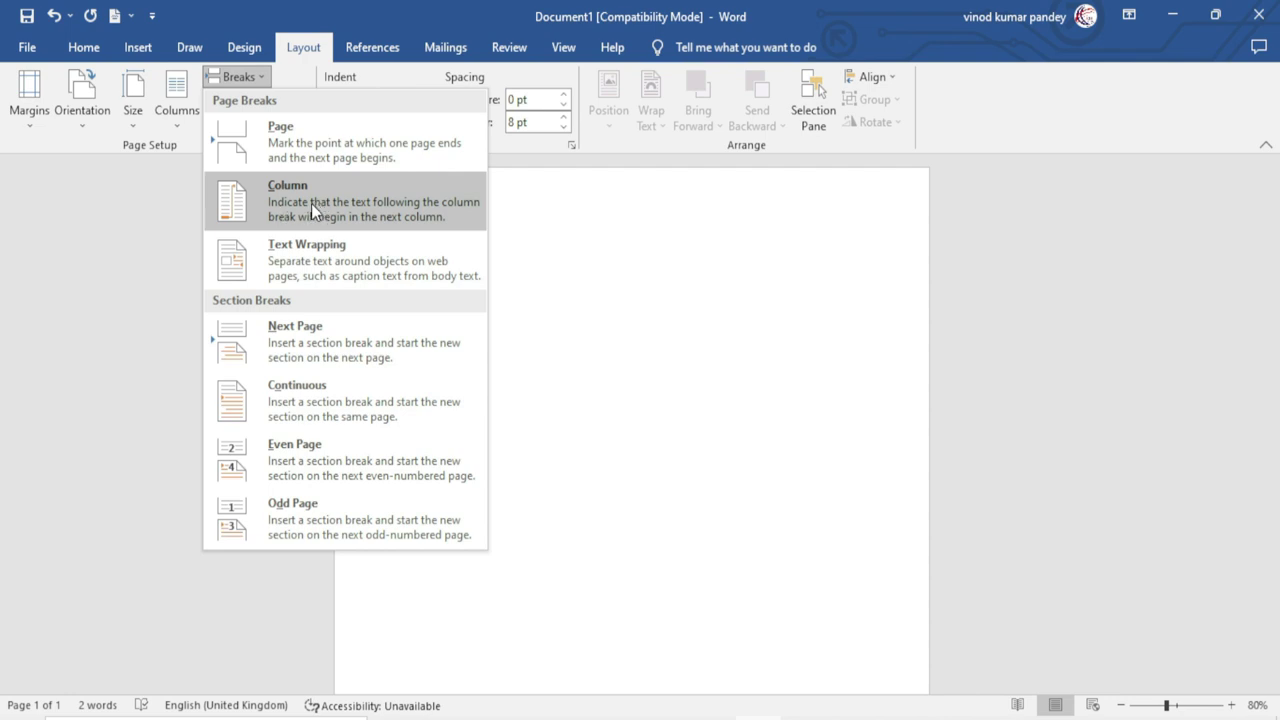
click(311, 203)
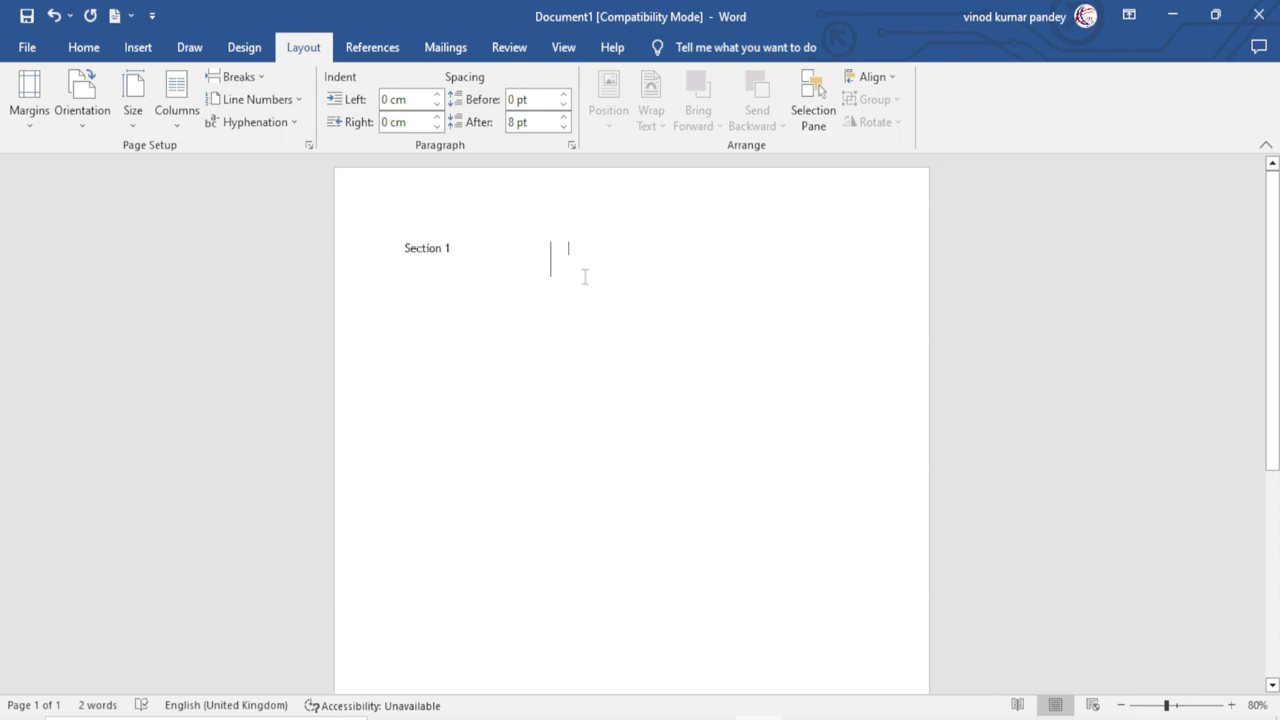
- Type 'Section 2', insert another column break, then type 'Section 3'
text(Section 2)
click(241, 72)
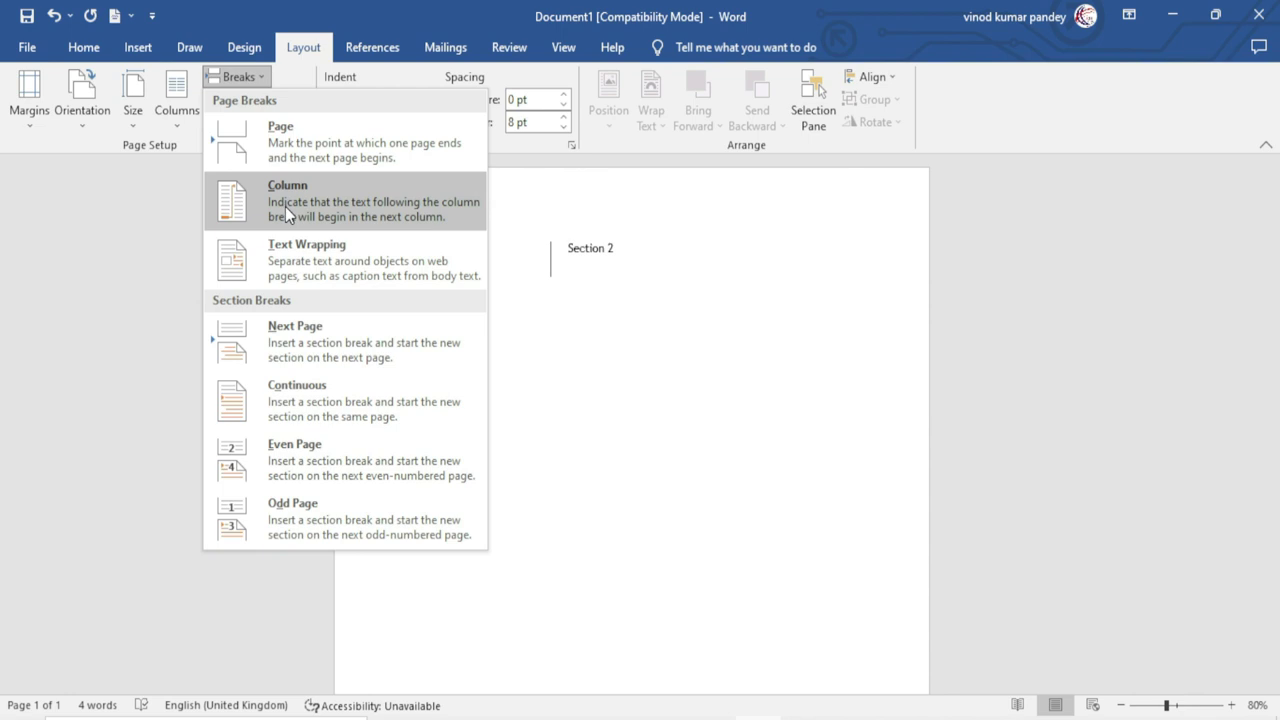
click(285, 206)
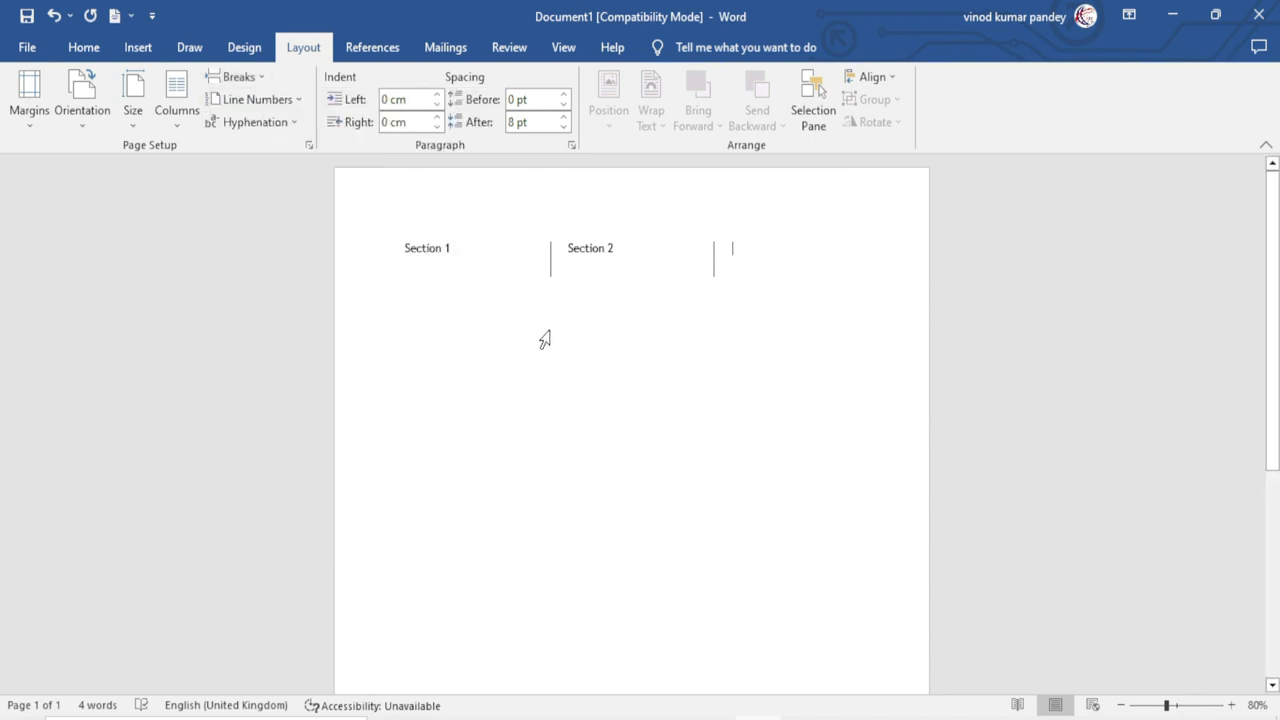
text(Section 3)
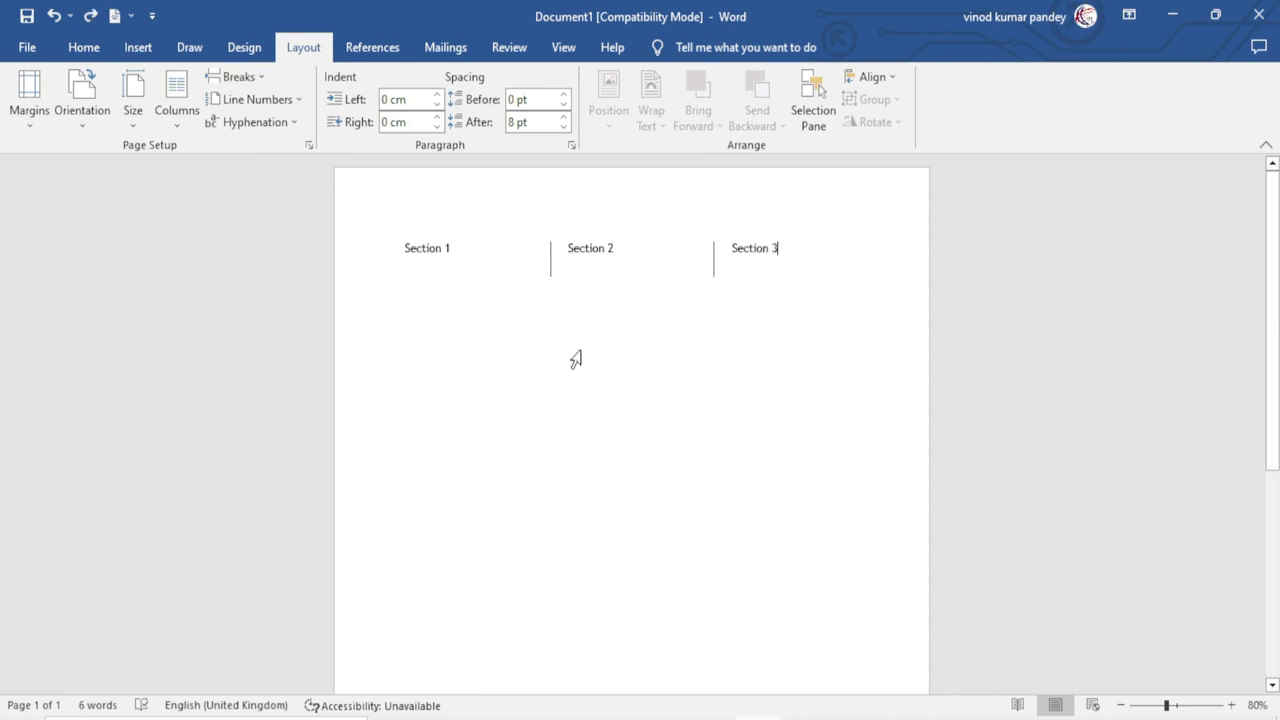
- Put 'Excel Infotech', 'Computer Institute' and 'Jharoda' on new lines below the Section 1, 2 and 3 headings
click(458, 248)
key(Return)
text(Excel Infotech)
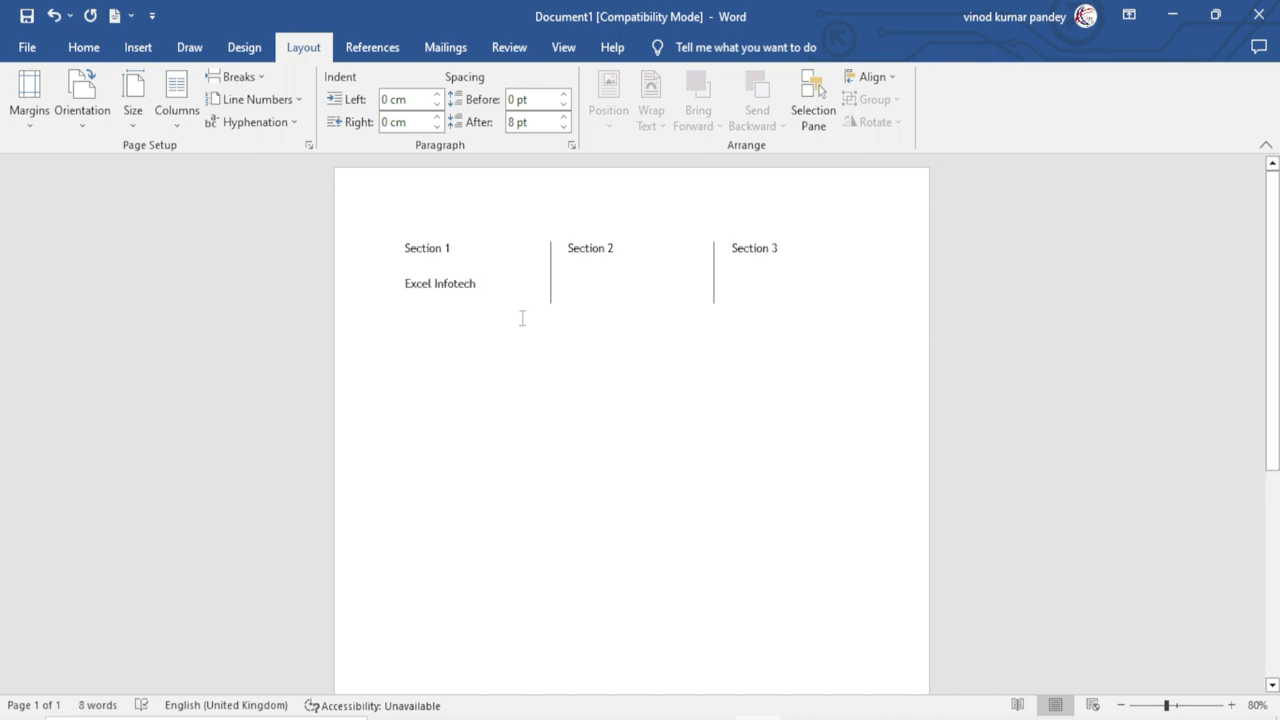
click(620, 248)
key(Return)
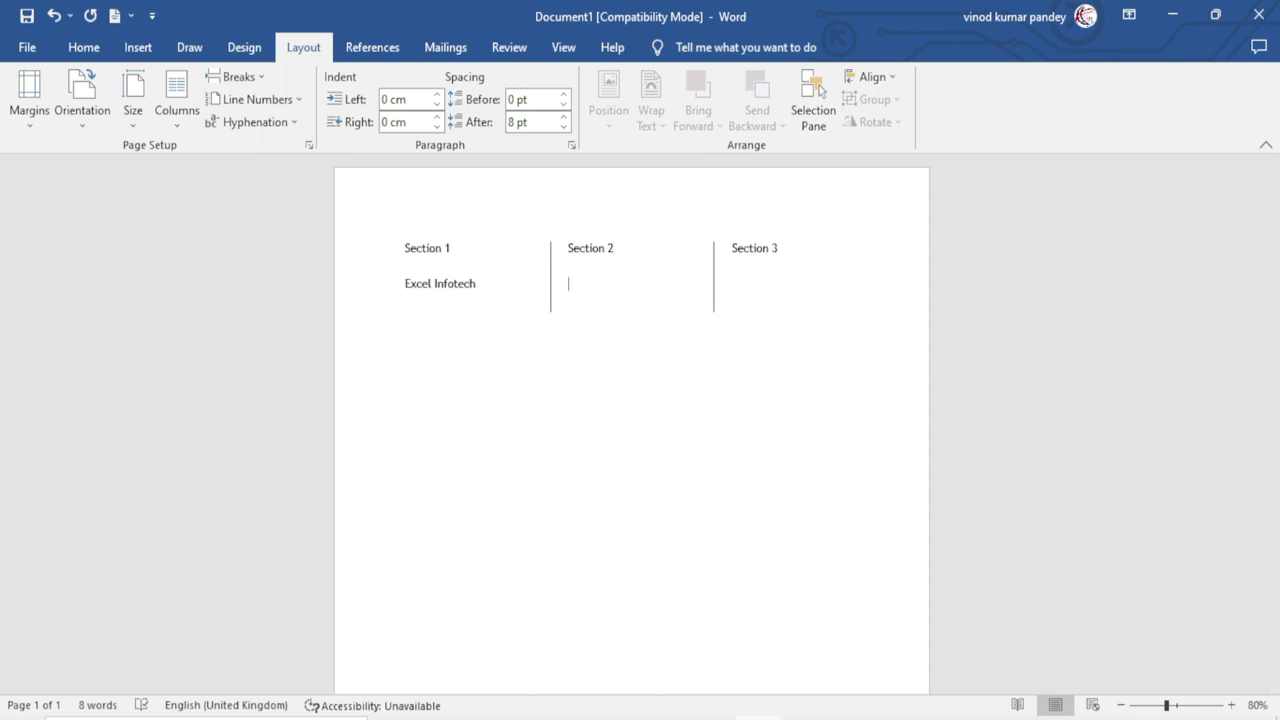
text(Comp)
text(er Institute)
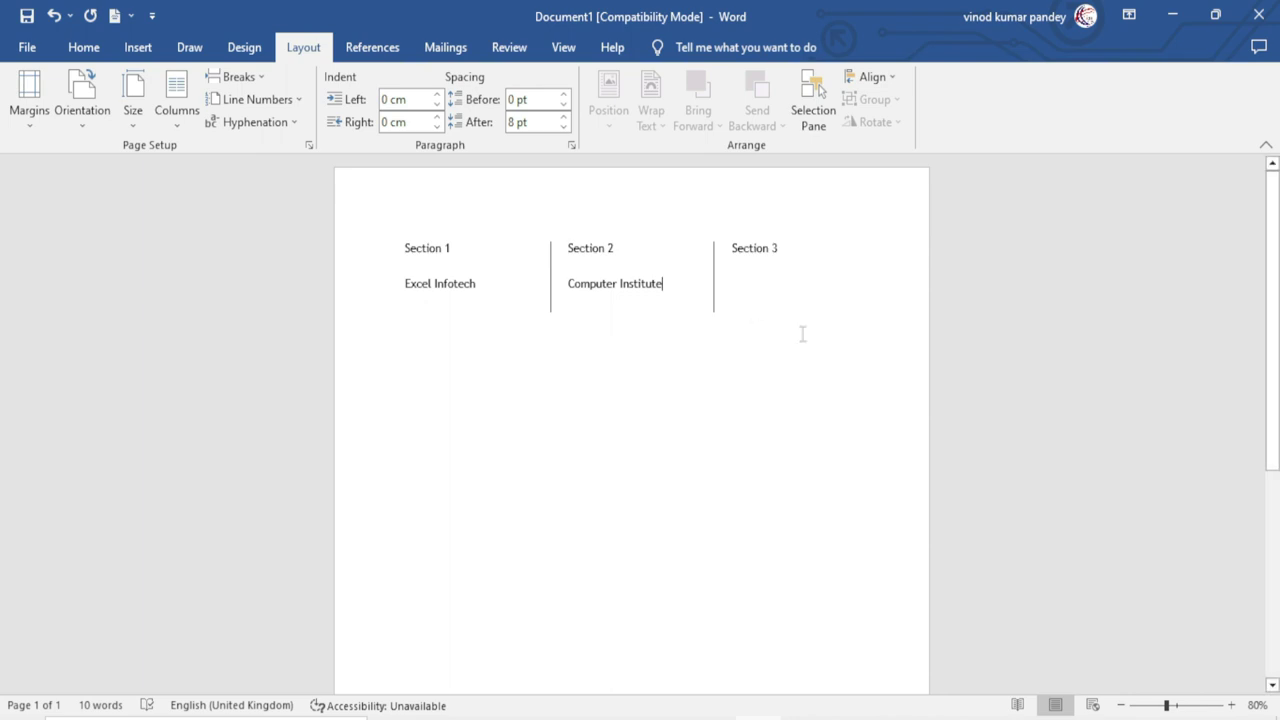
click(780, 248)
key(Return)
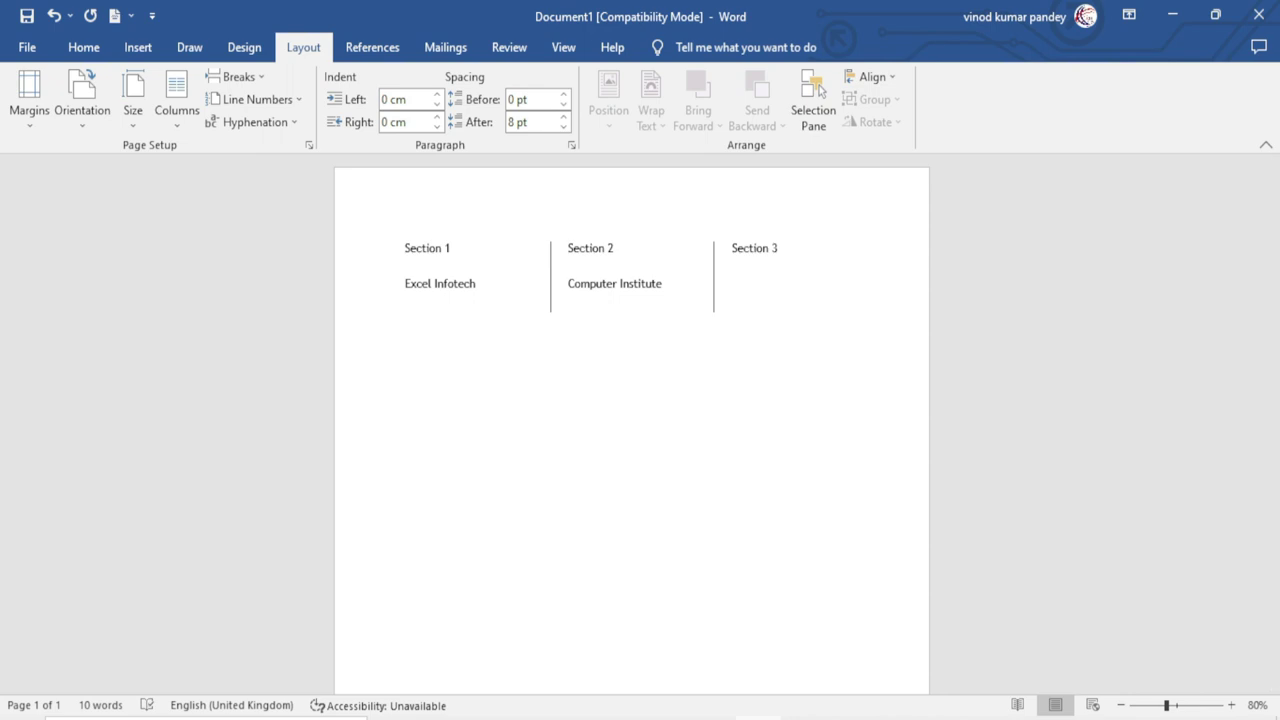
text(Jharoda)
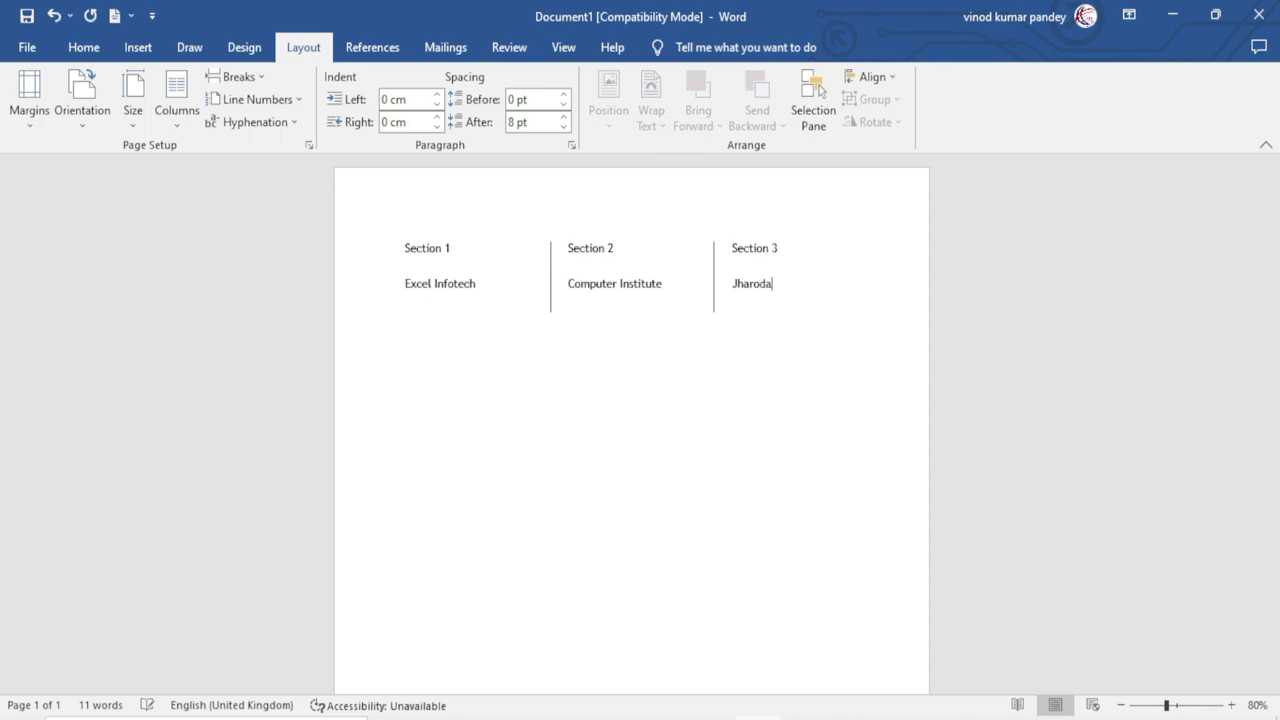